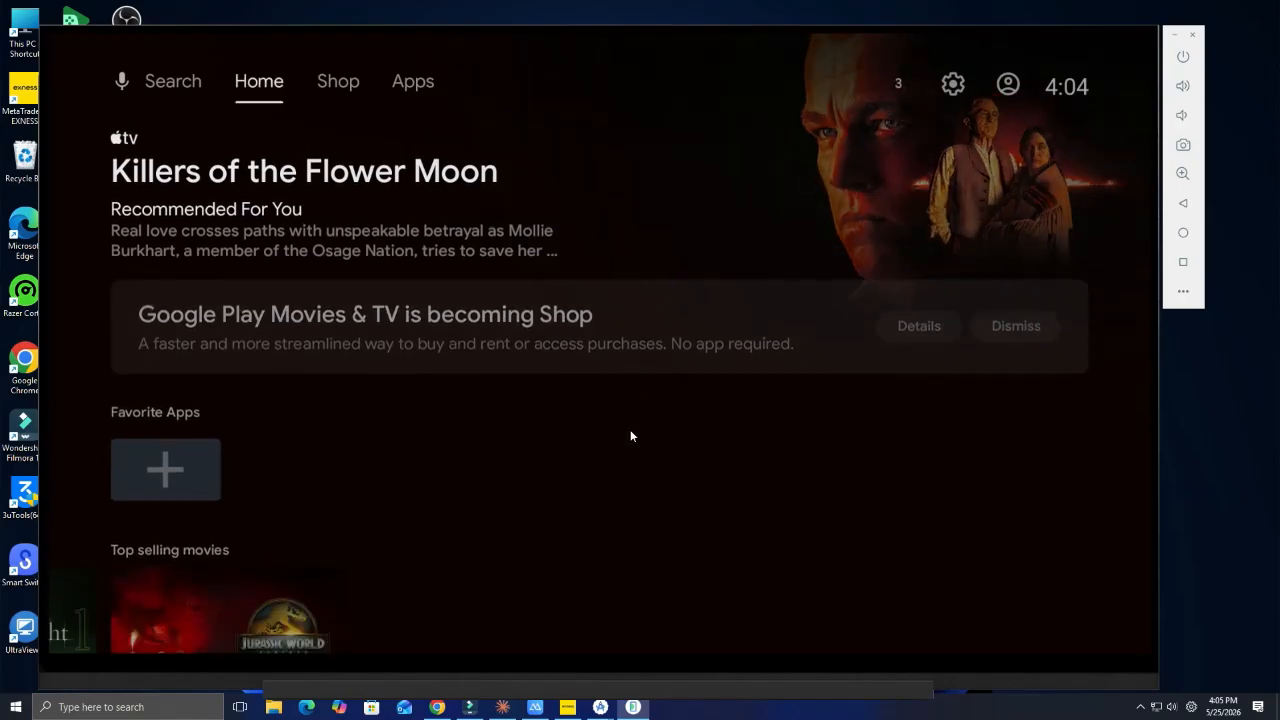
pyautogui.press('Right')
pyautogui.press('Right')
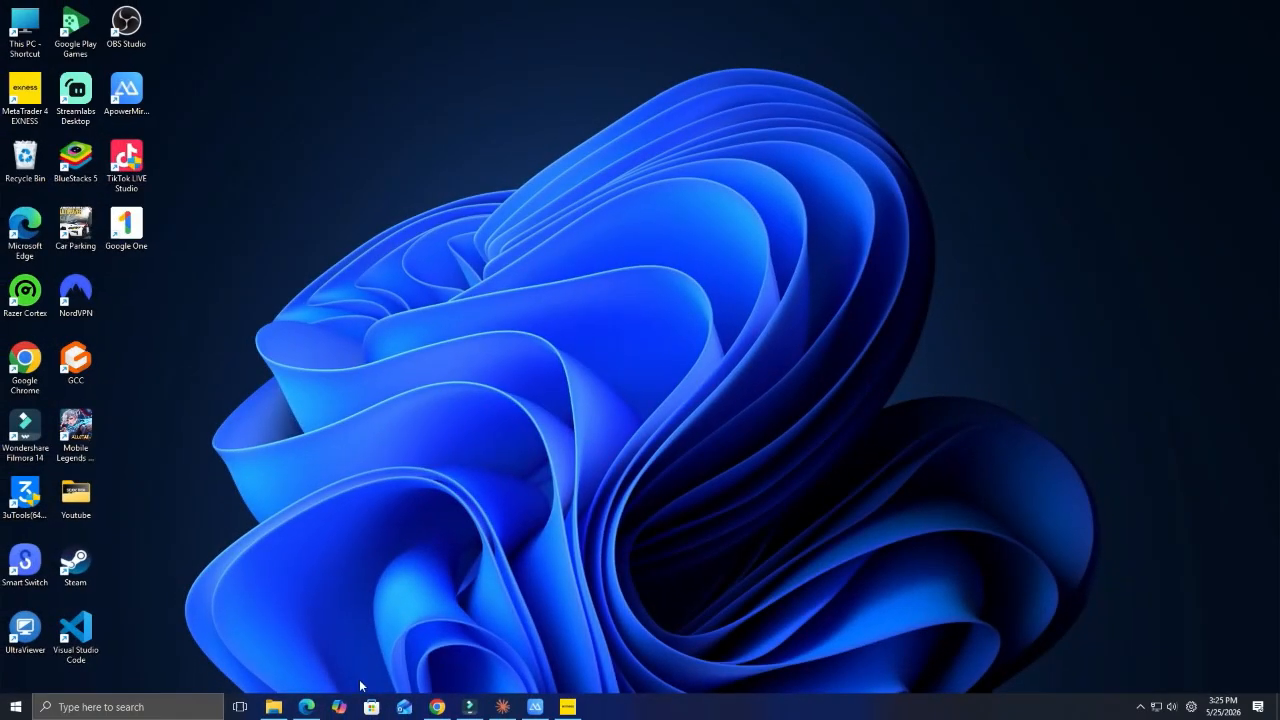
# Switch to Microsoft Edge and download Android Studio Panda 4 for Windows, agreeing to the terms and conditions.
pyautogui.click(306, 707)
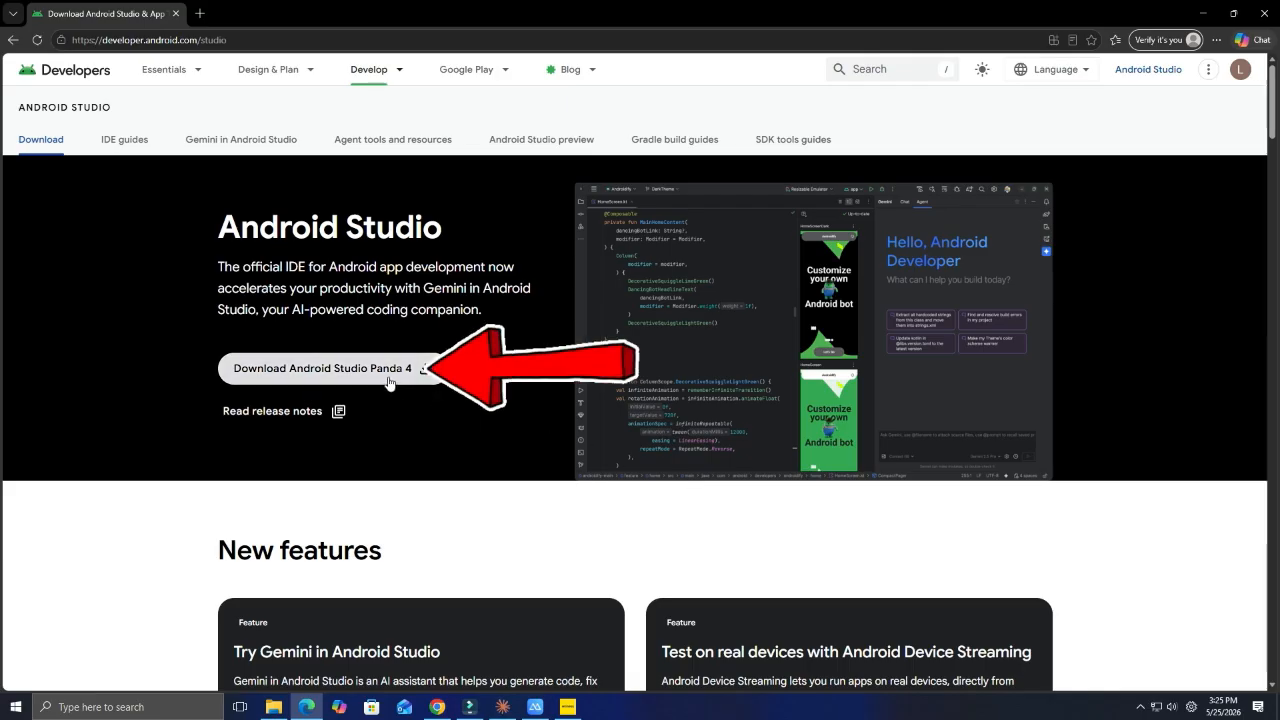
pyautogui.click(388, 378)
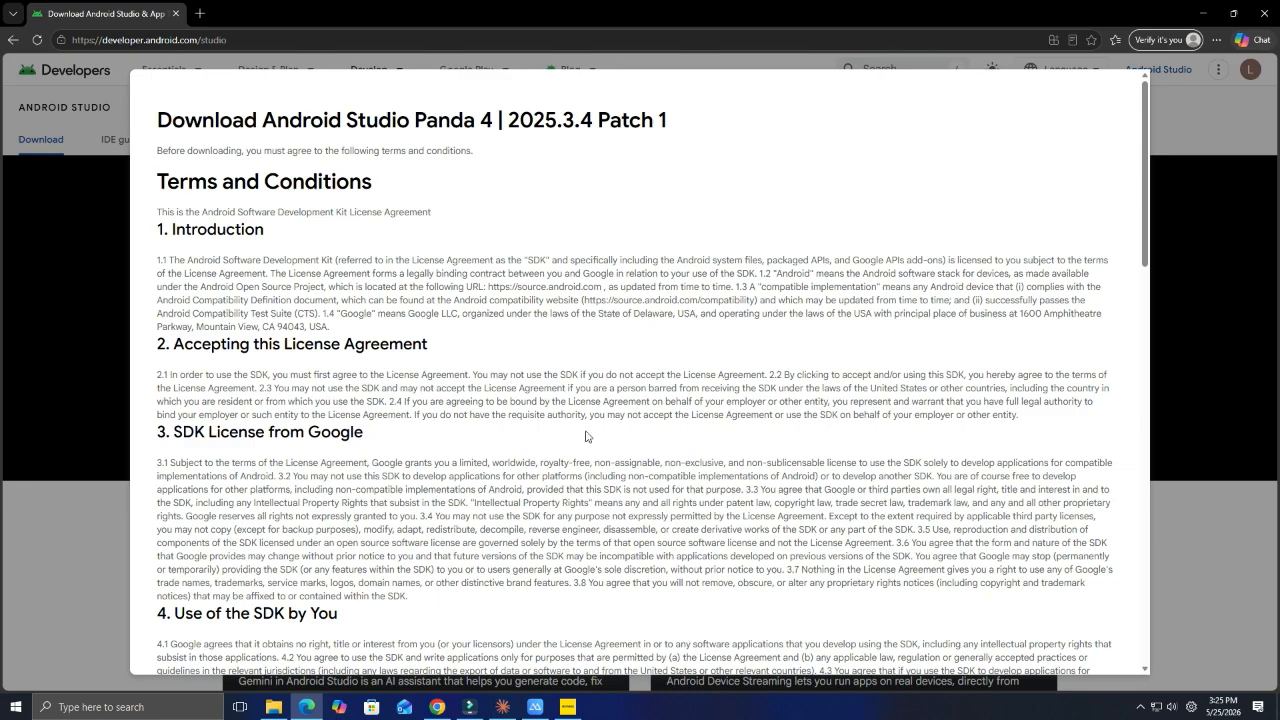
pyautogui.scroll(-20, 586, 436)
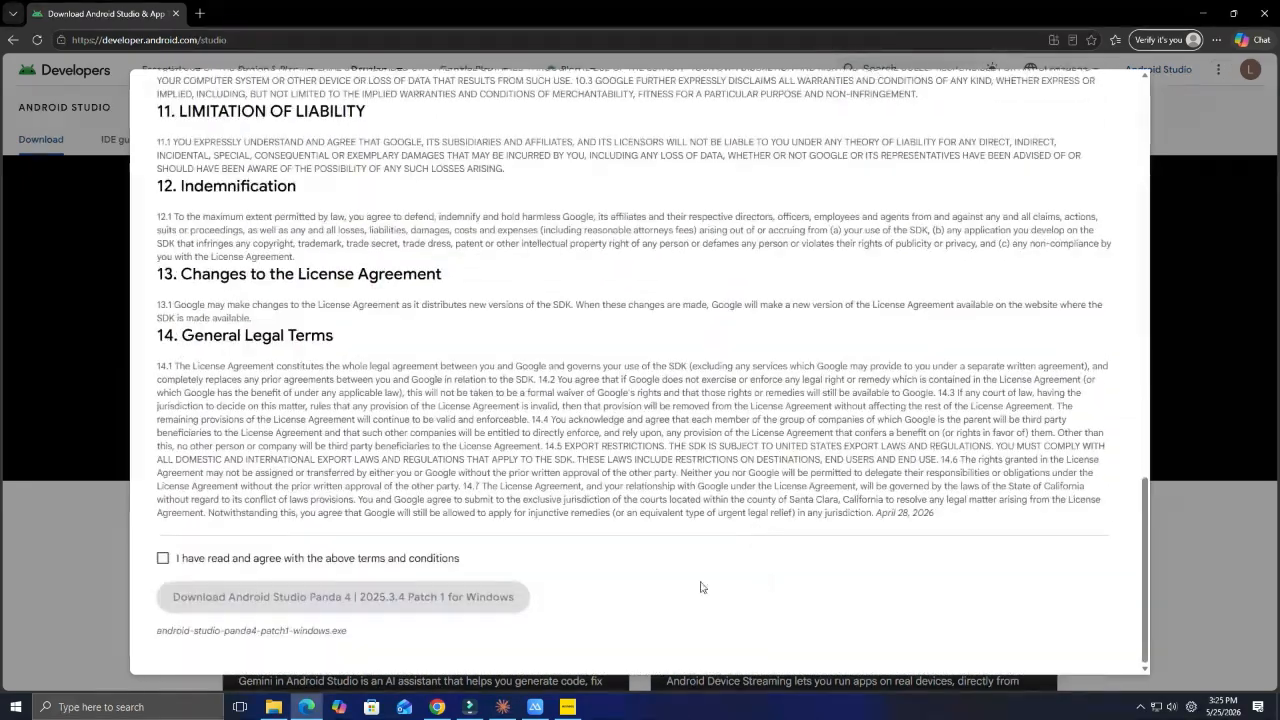
pyautogui.click(216, 560)
pyautogui.click(418, 597)
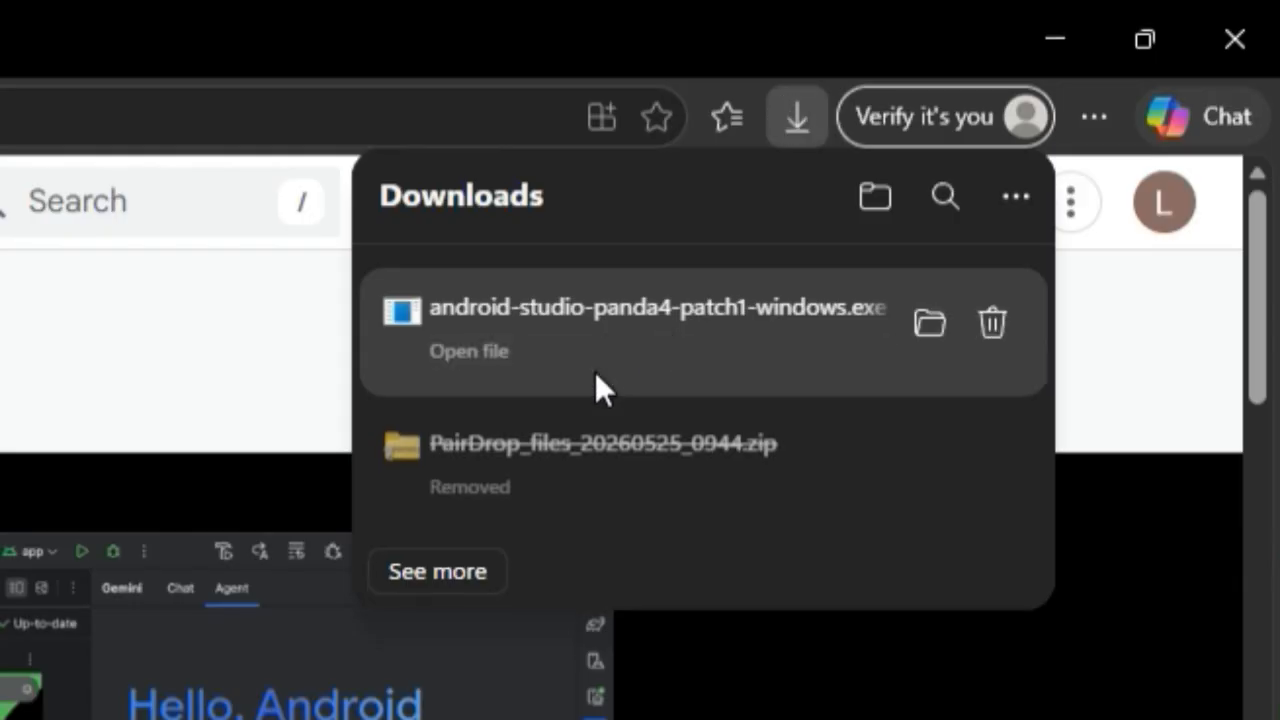
# Run the downloaded Android Studio installer and complete setup with the Android Virtual Device component and the default install location.
pyautogui.click(578, 348)
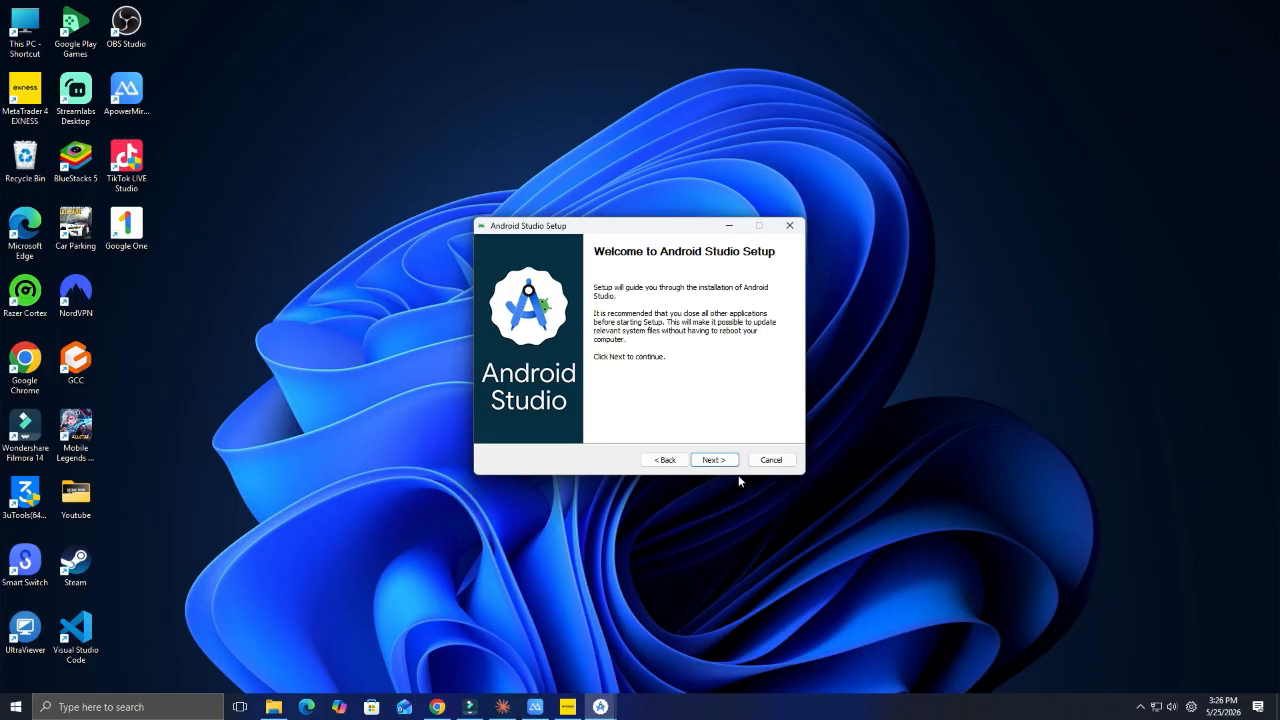
pyautogui.click(731, 463)
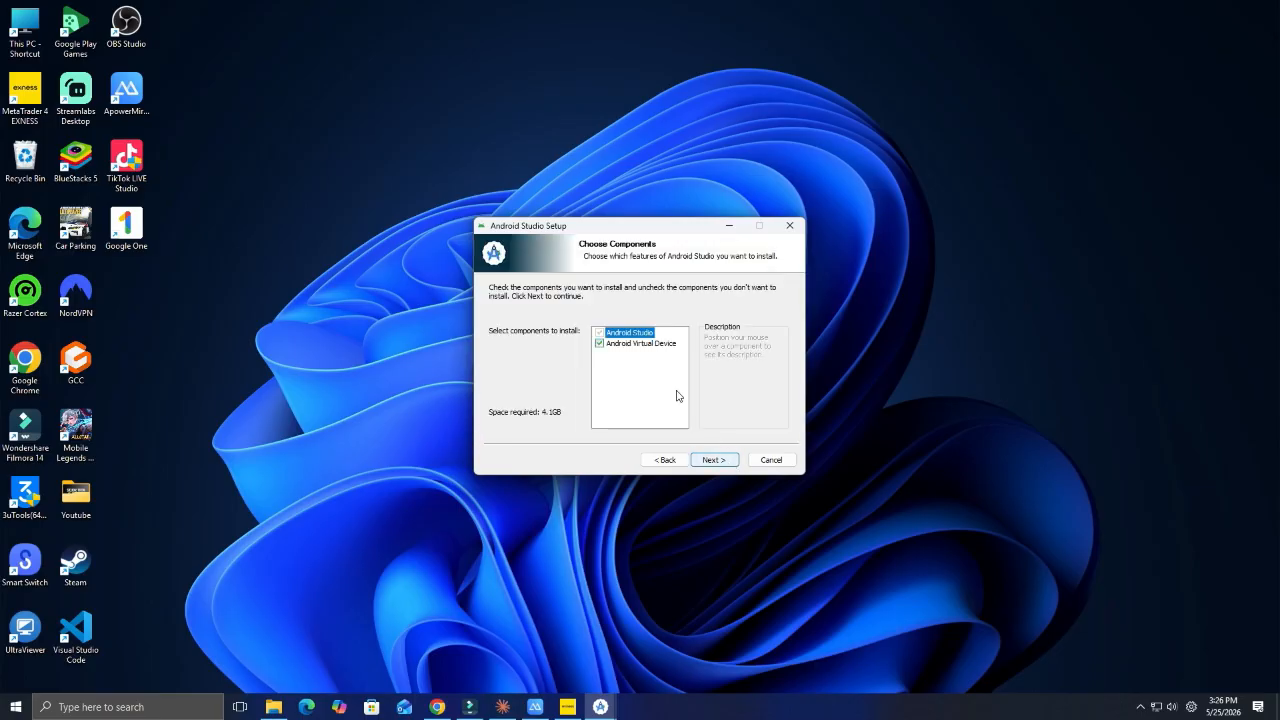
pyautogui.click(727, 463)
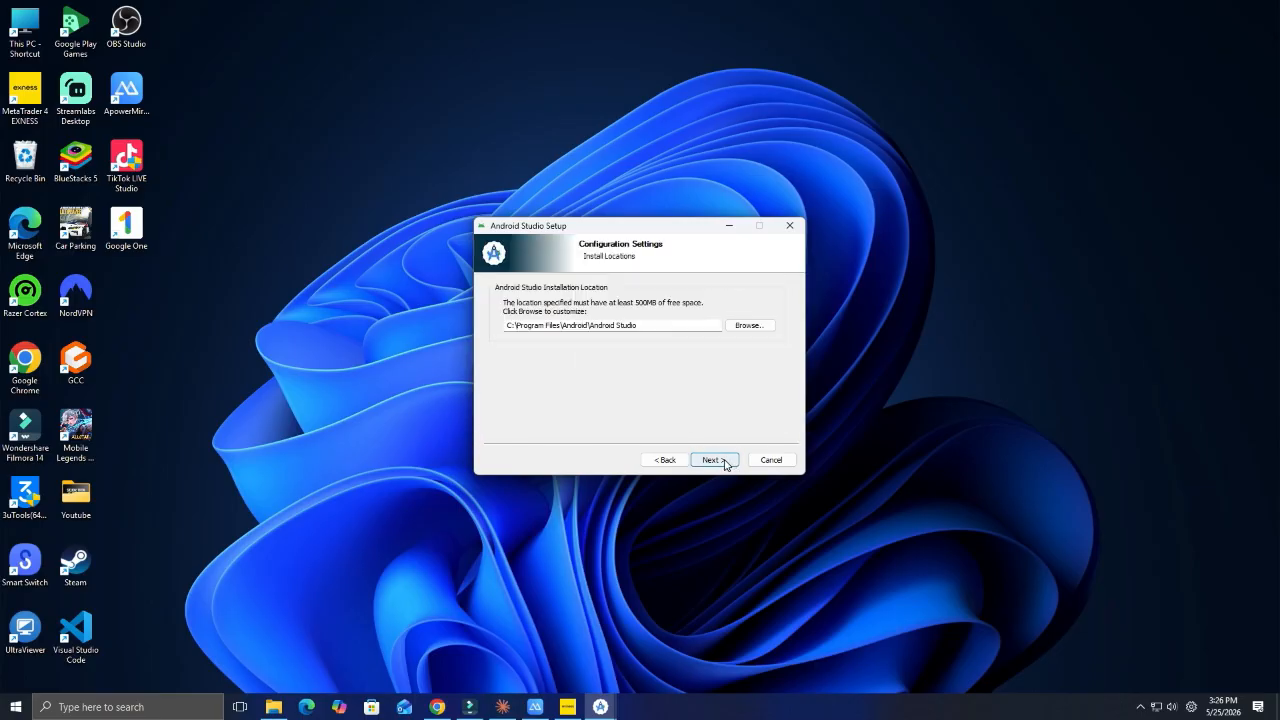
pyautogui.click(726, 463)
pyautogui.click(726, 463)
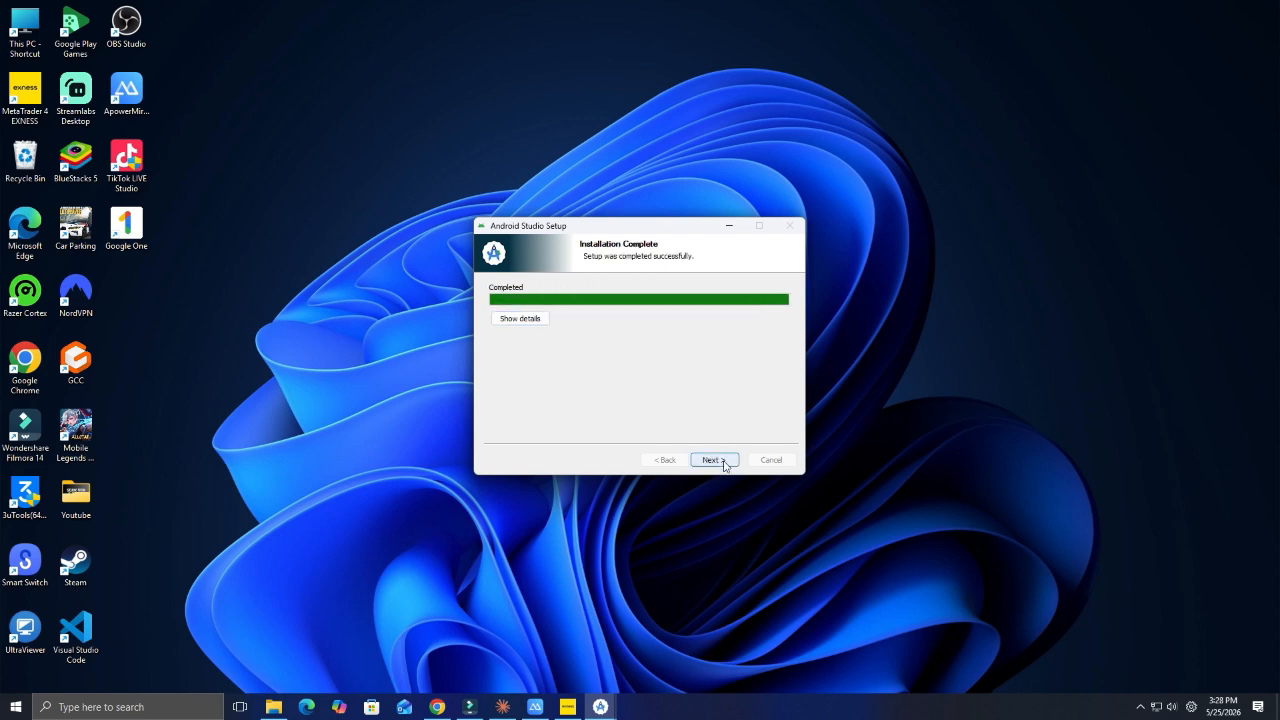
pyautogui.click(724, 465)
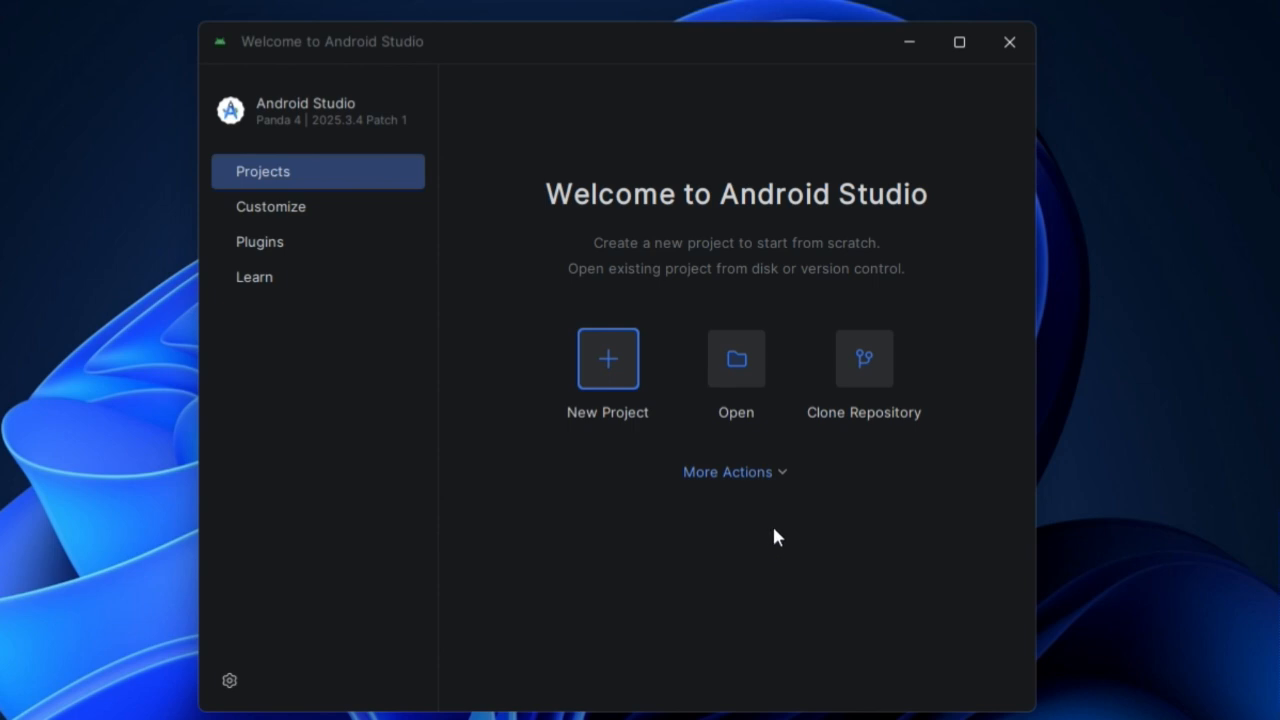
# Start a new virtual device in Android Studio's Virtual Device Manager using the Television (1080p) profile from the TV form factor.
pyautogui.click(773, 475)
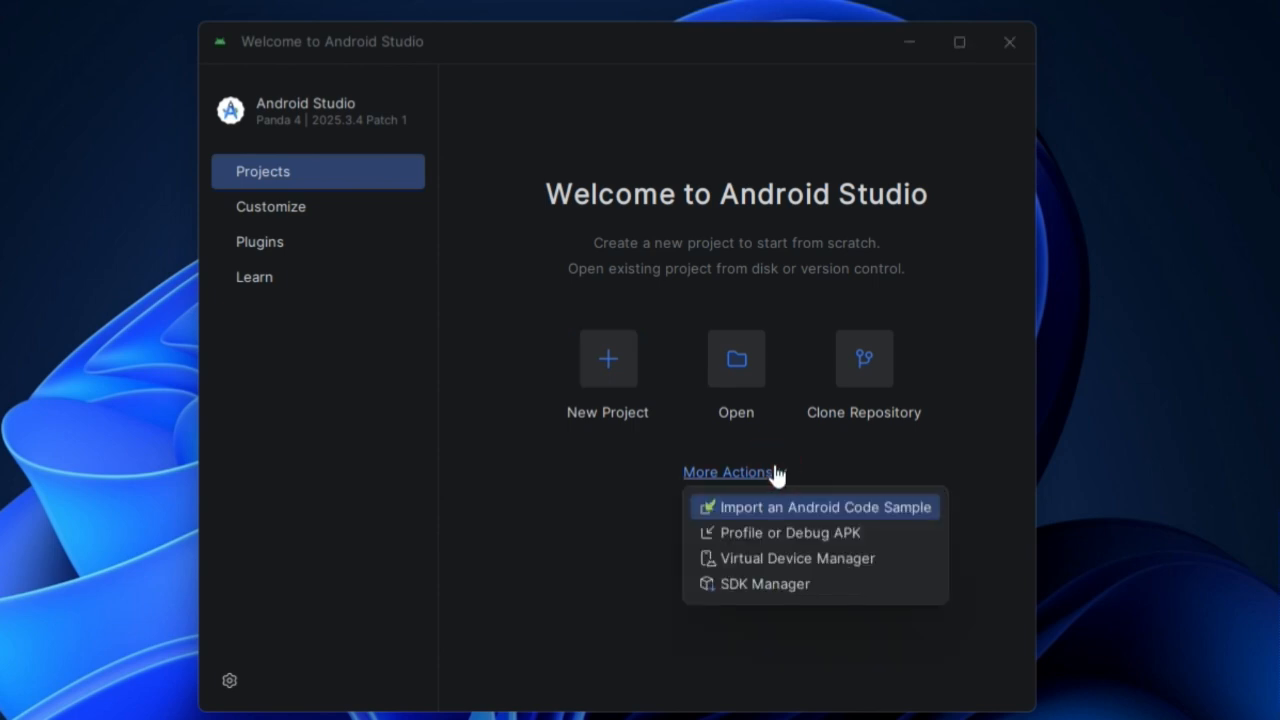
pyautogui.click(807, 559)
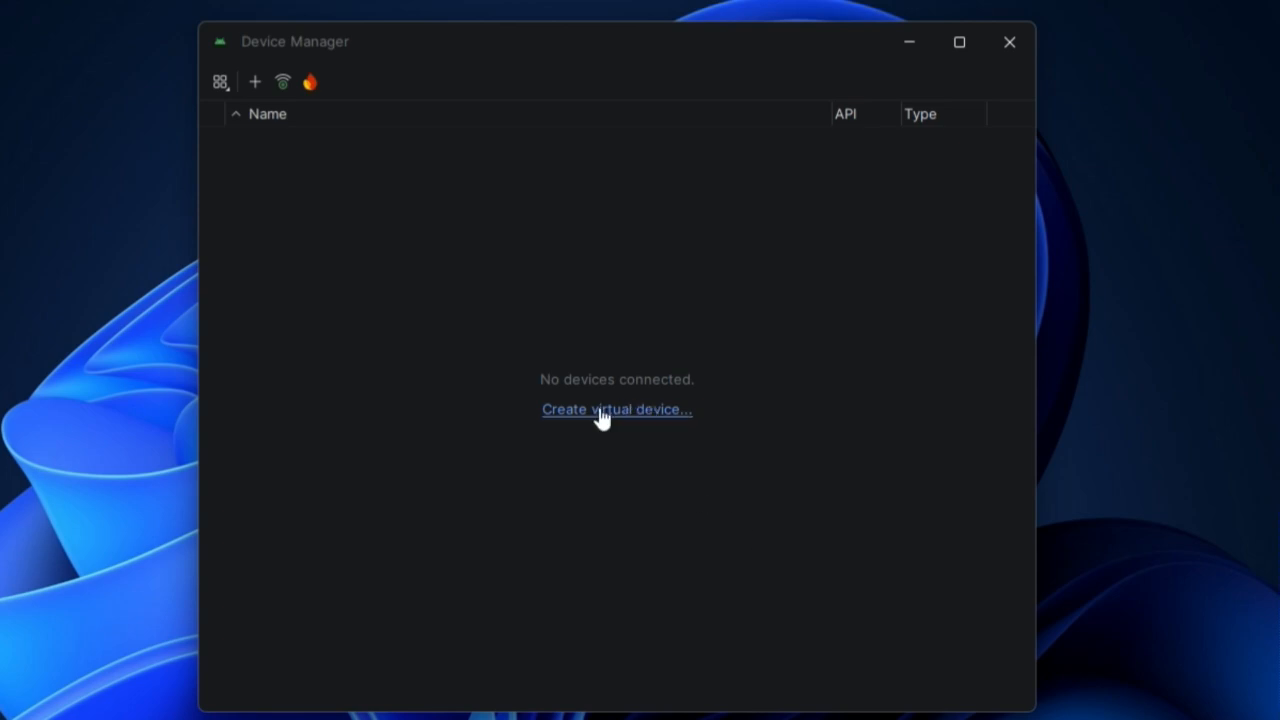
pyautogui.click(671, 411)
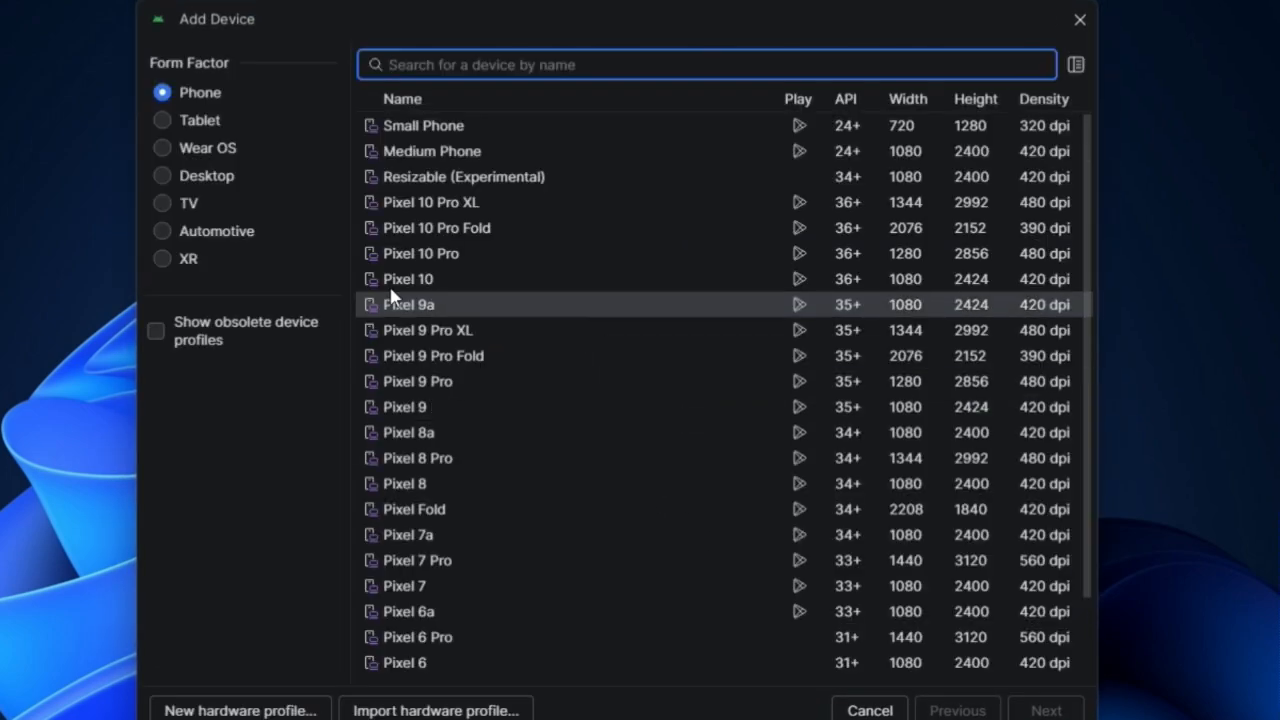
pyautogui.click(178, 206)
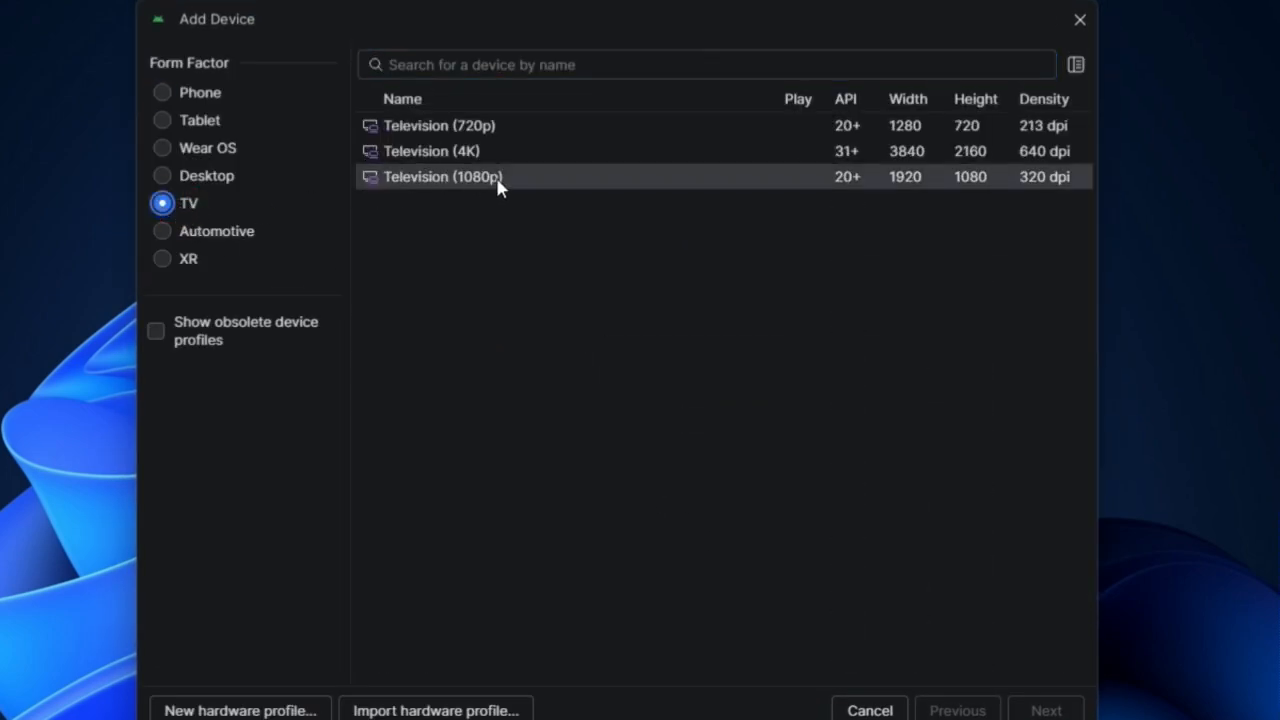
pyautogui.click(542, 176)
pyautogui.click(1040, 708)
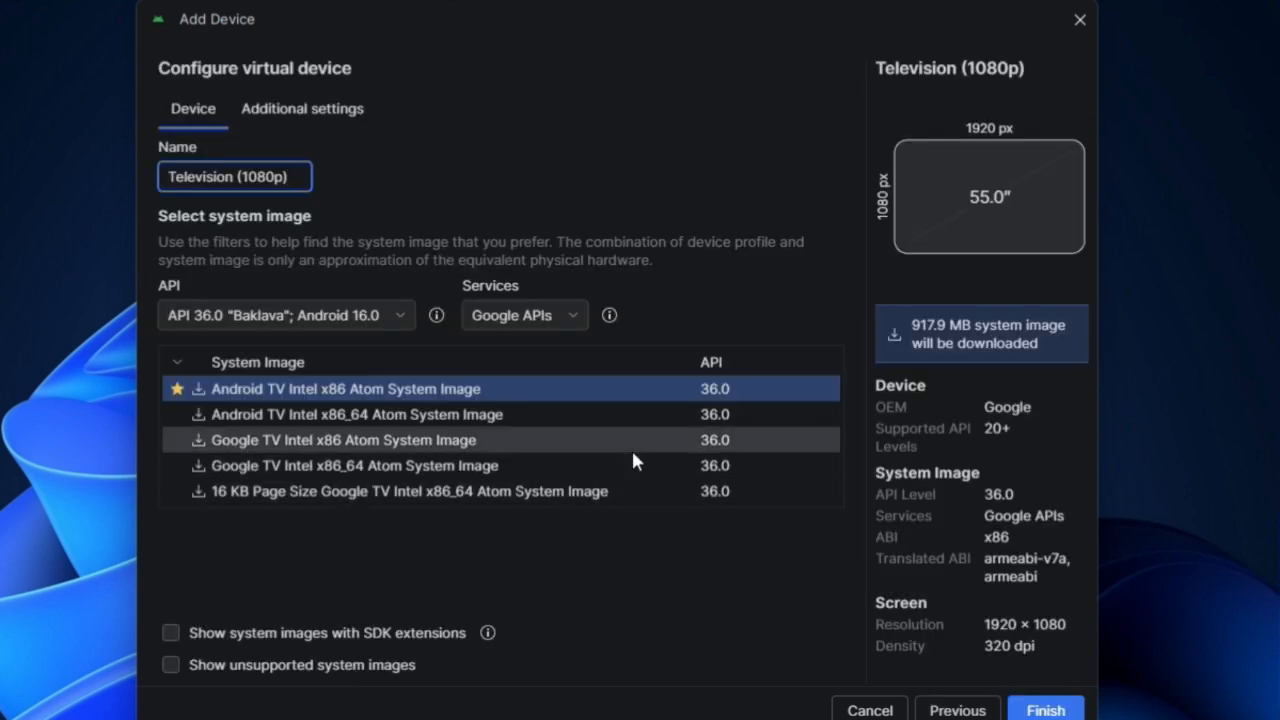
# Name the virtual device FHDTV and download the Android TV Intel x86 Atom System Image with API 36.0 for it.
pyautogui.moveTo(290, 176); pyautogui.dragTo(133, 158)
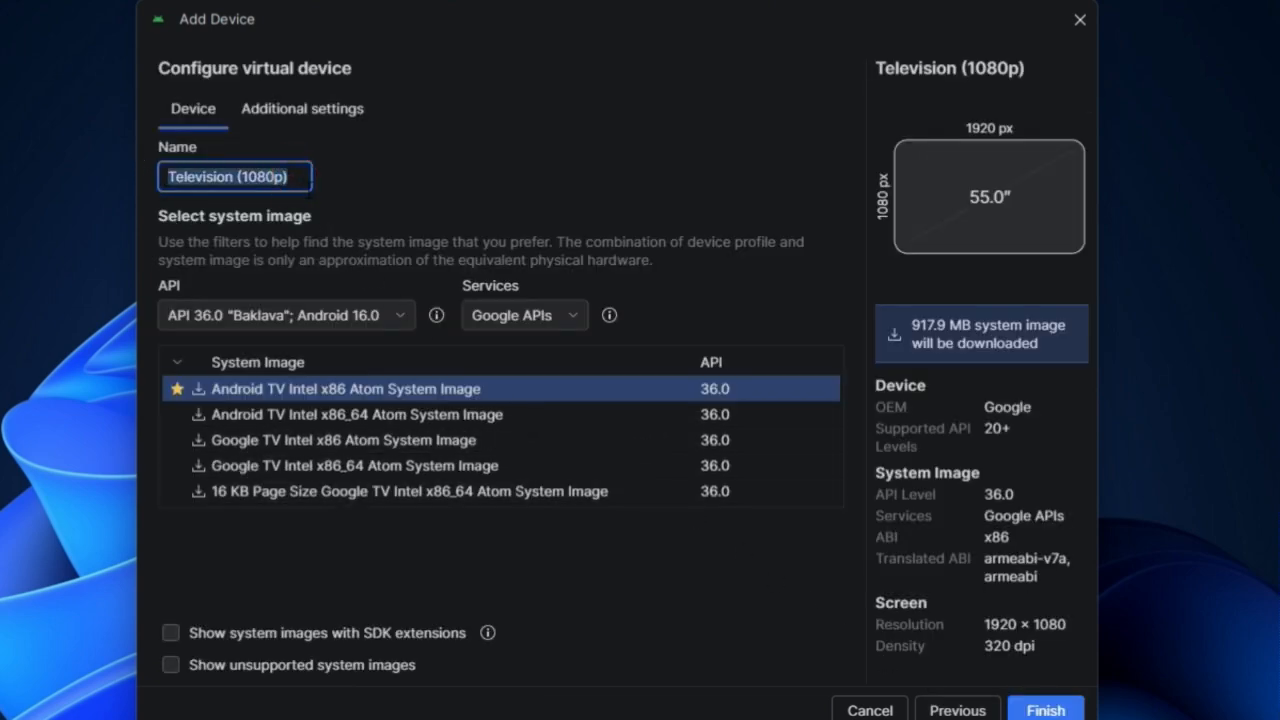
pyautogui.write('FHDTV')
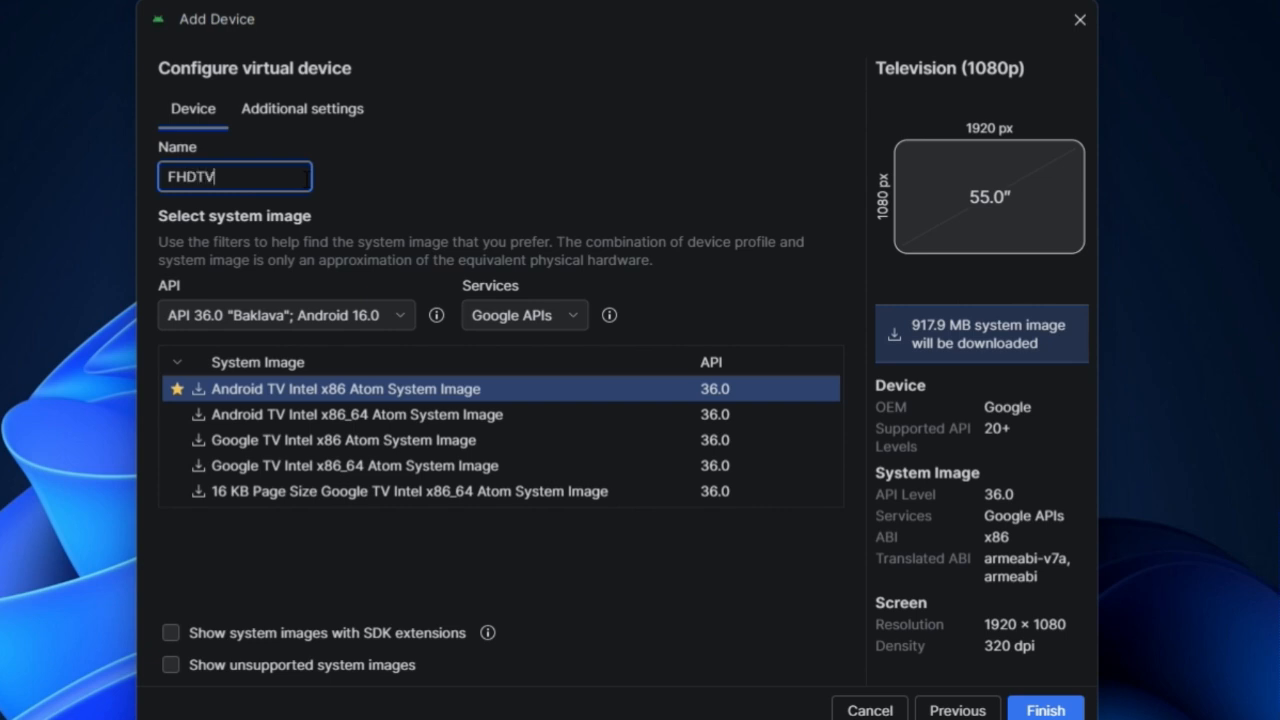
pyautogui.click(484, 389)
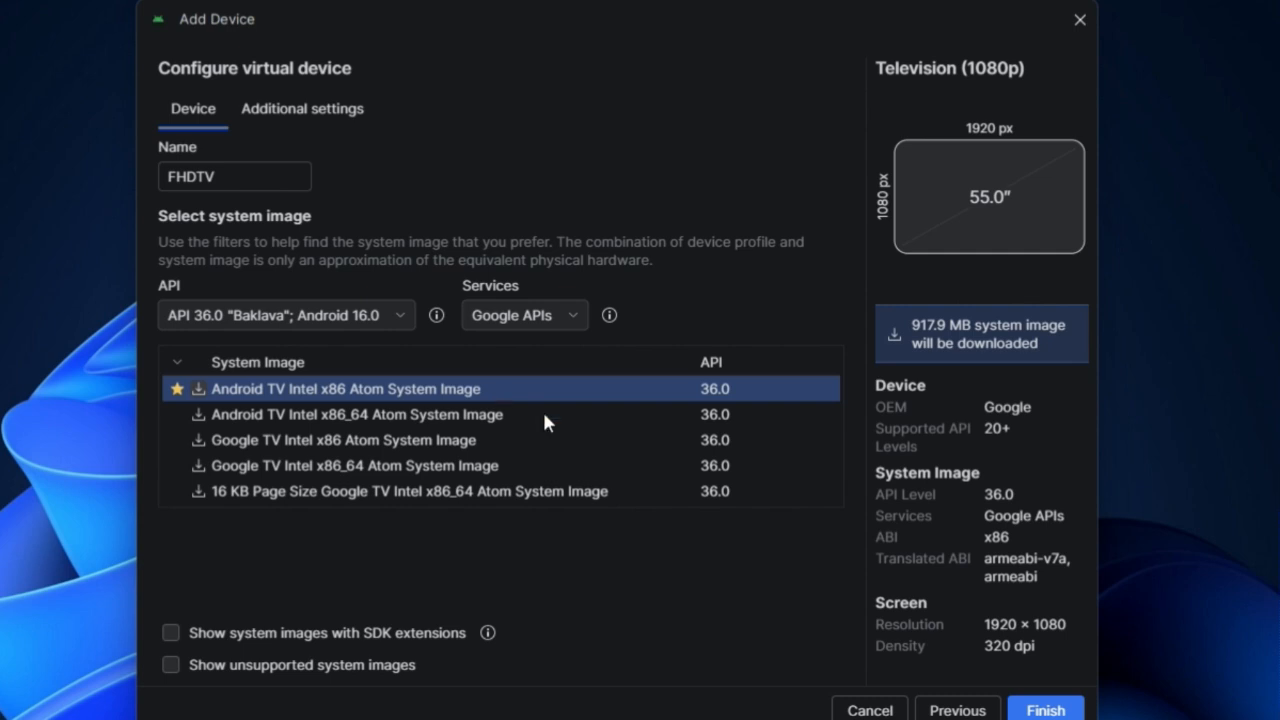
pyautogui.press('Return')
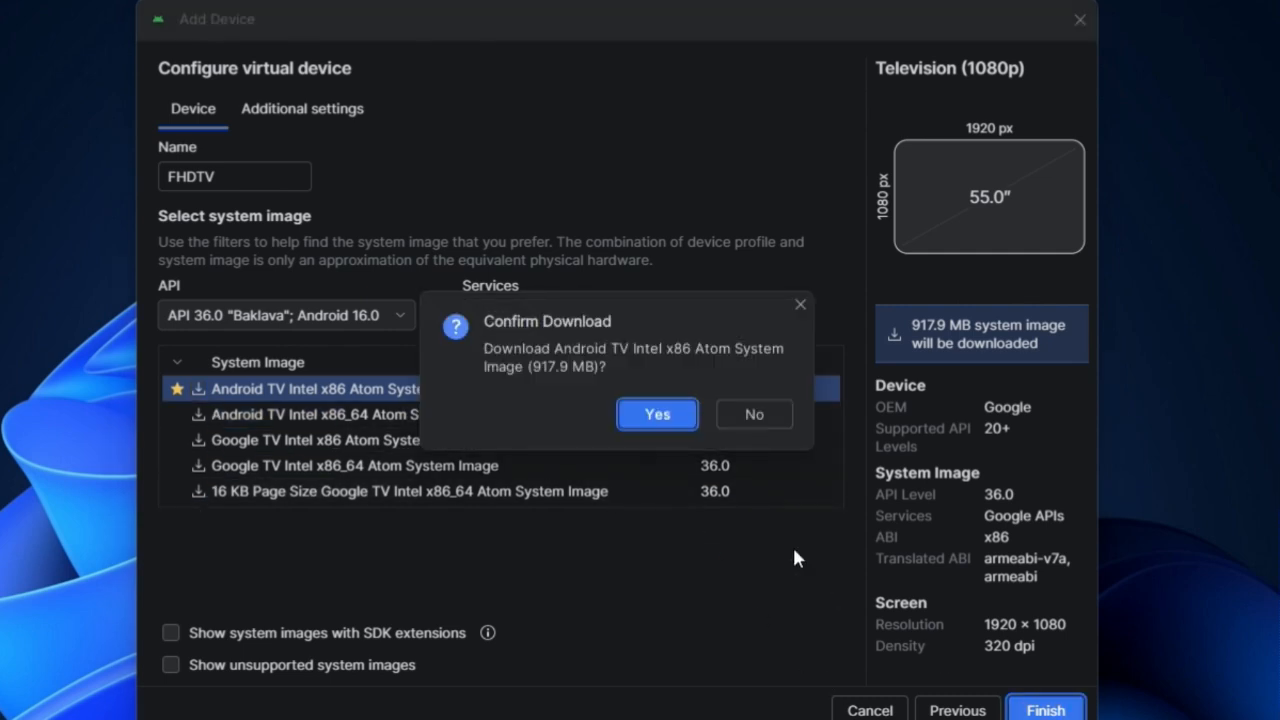
pyautogui.click(651, 415)
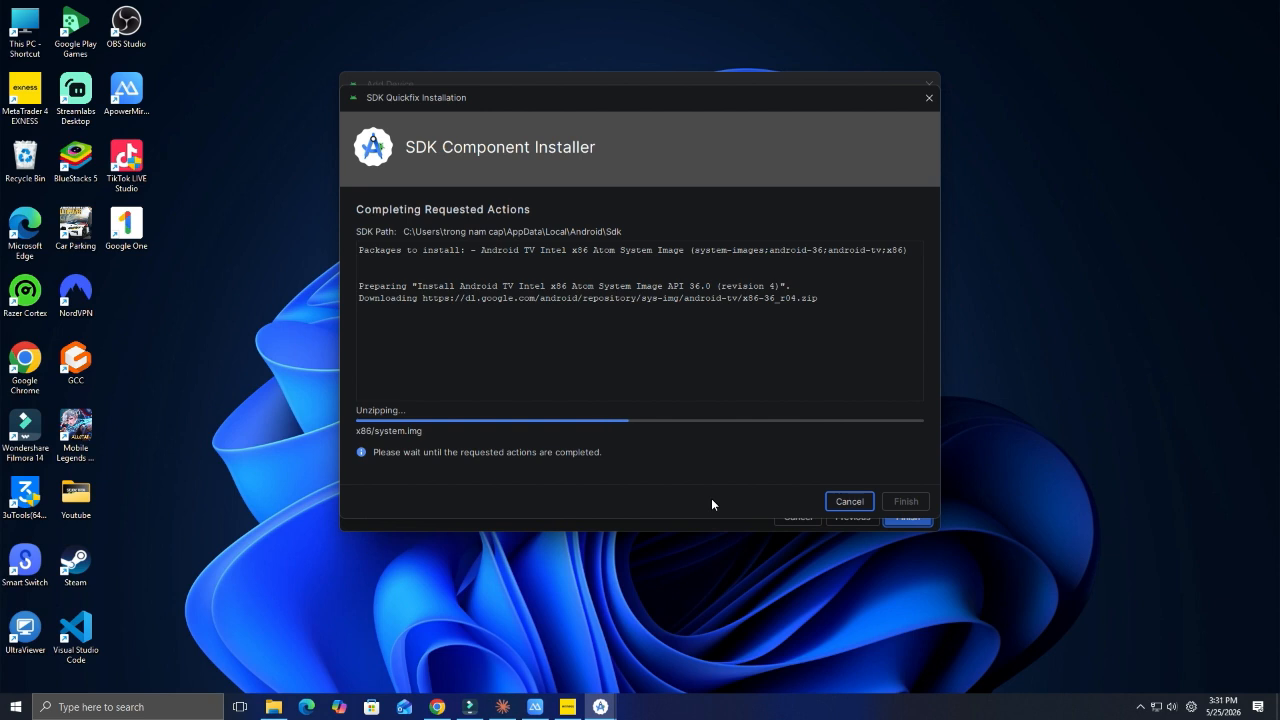
pyautogui.click(906, 501)
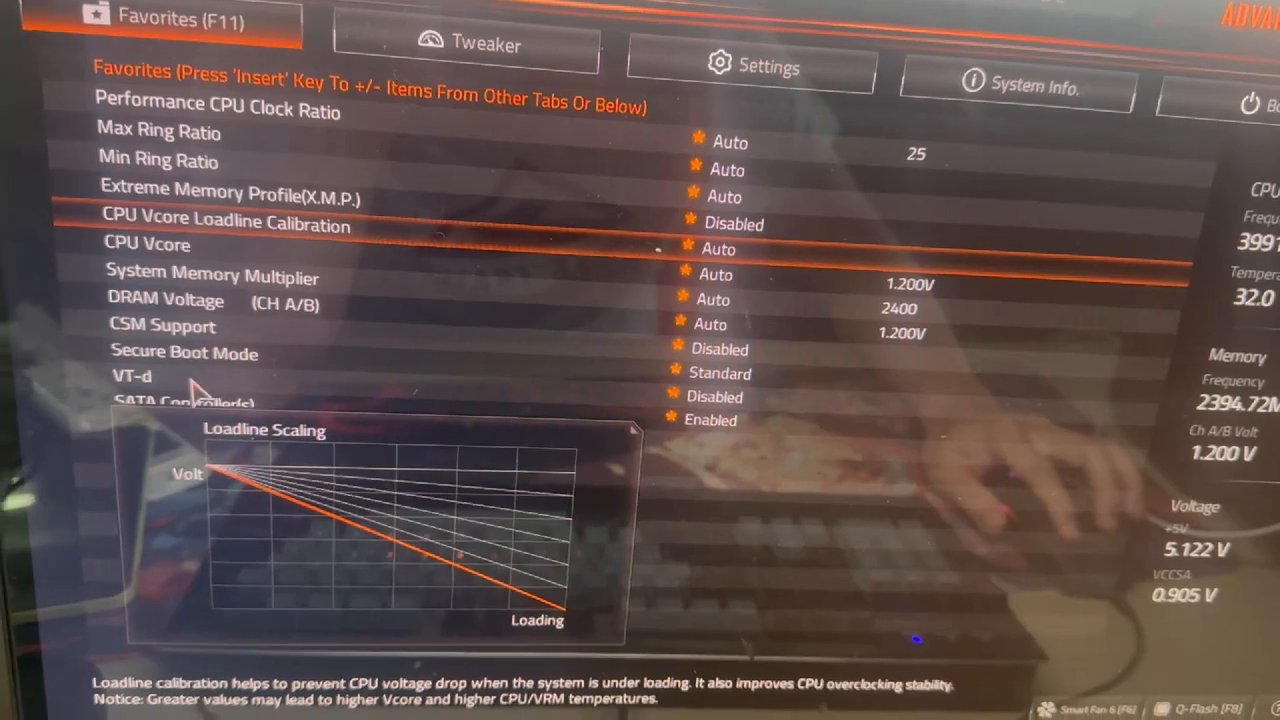
# Set VT-d to Enabled in the BIOS favorites.
pyautogui.click(180, 383)
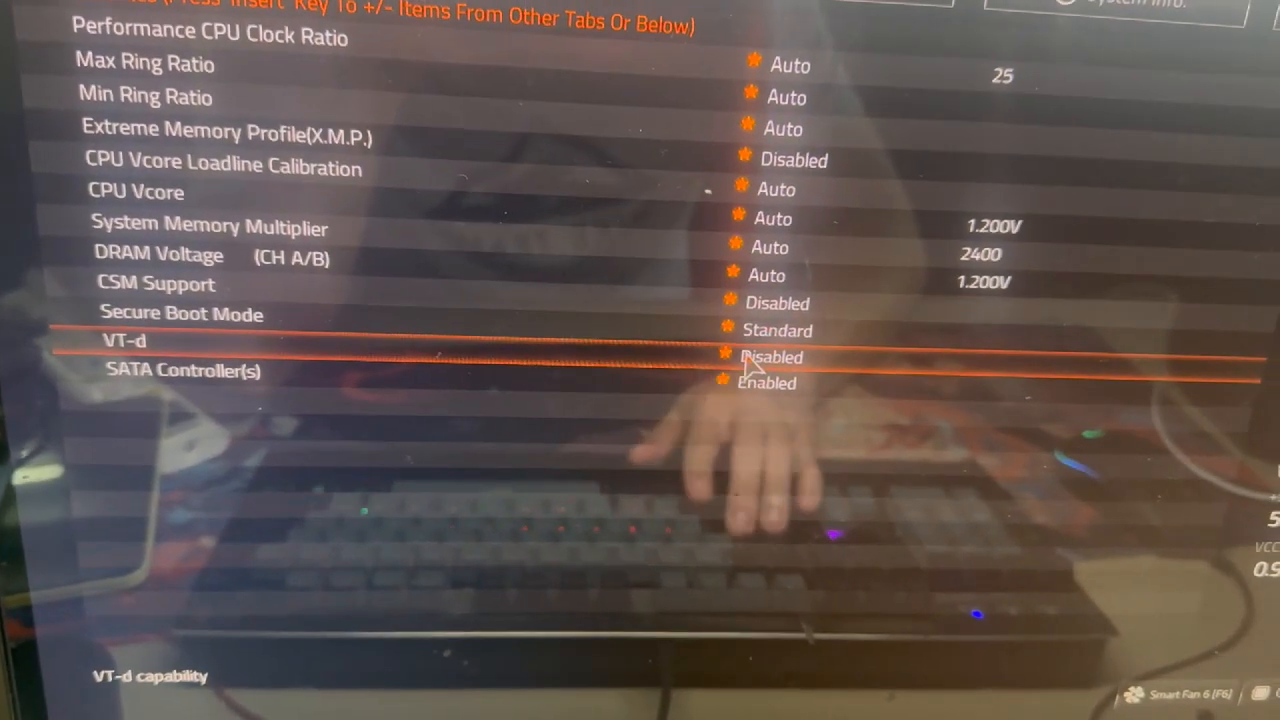
pyautogui.click(748, 360)
pyautogui.press('Down')
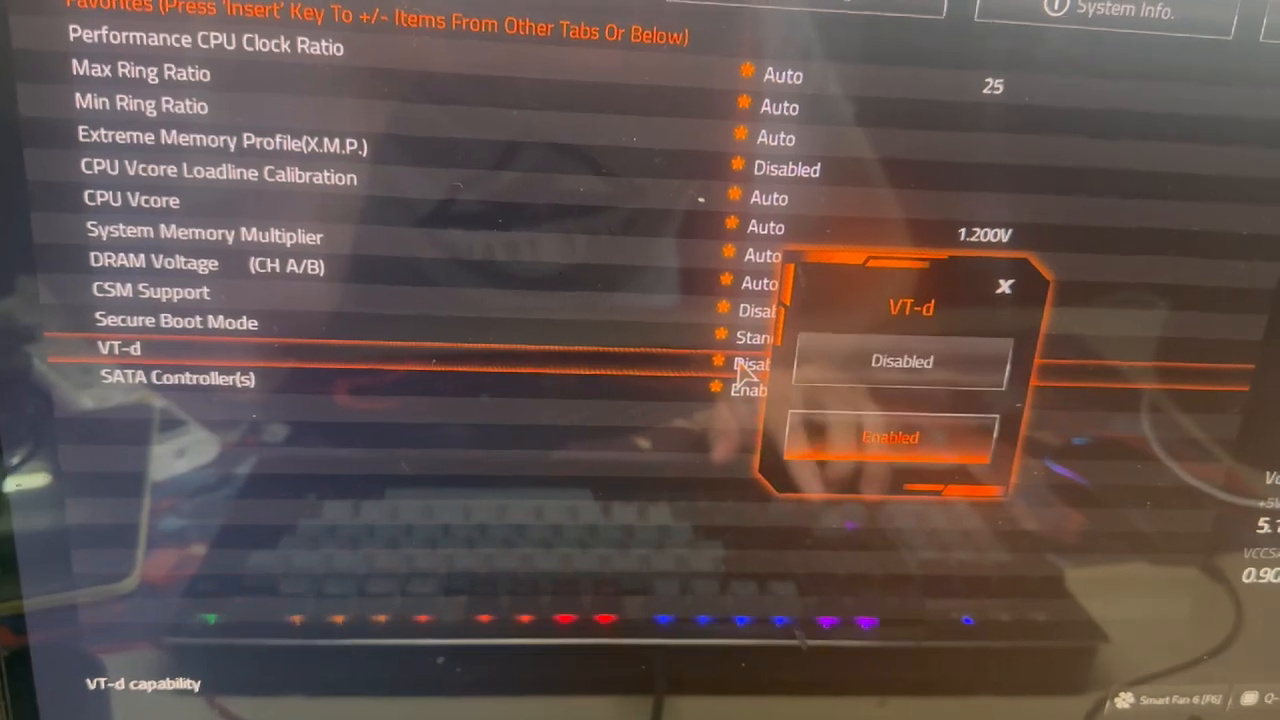
pyautogui.press('Return')
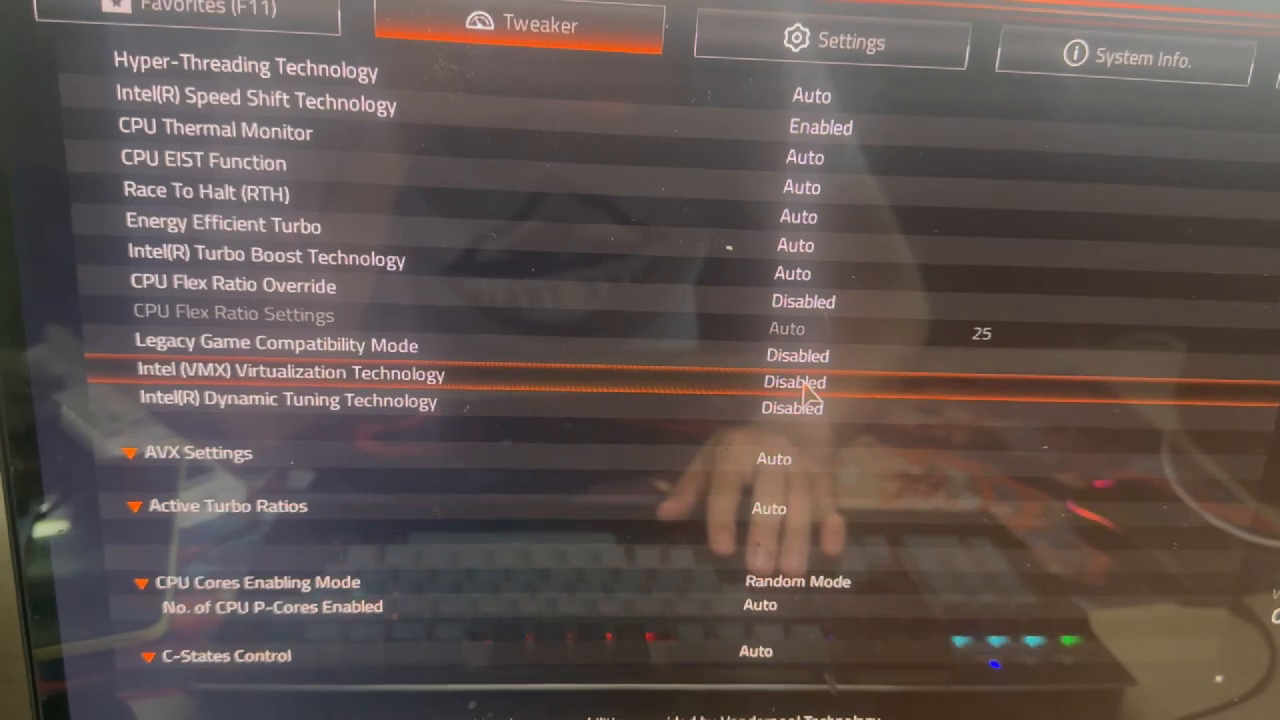
# Set Intel (VMX) Virtualization Technology to Enabled in the BIOS CPU settings.
pyautogui.click(804, 377)
pyautogui.press('Down')
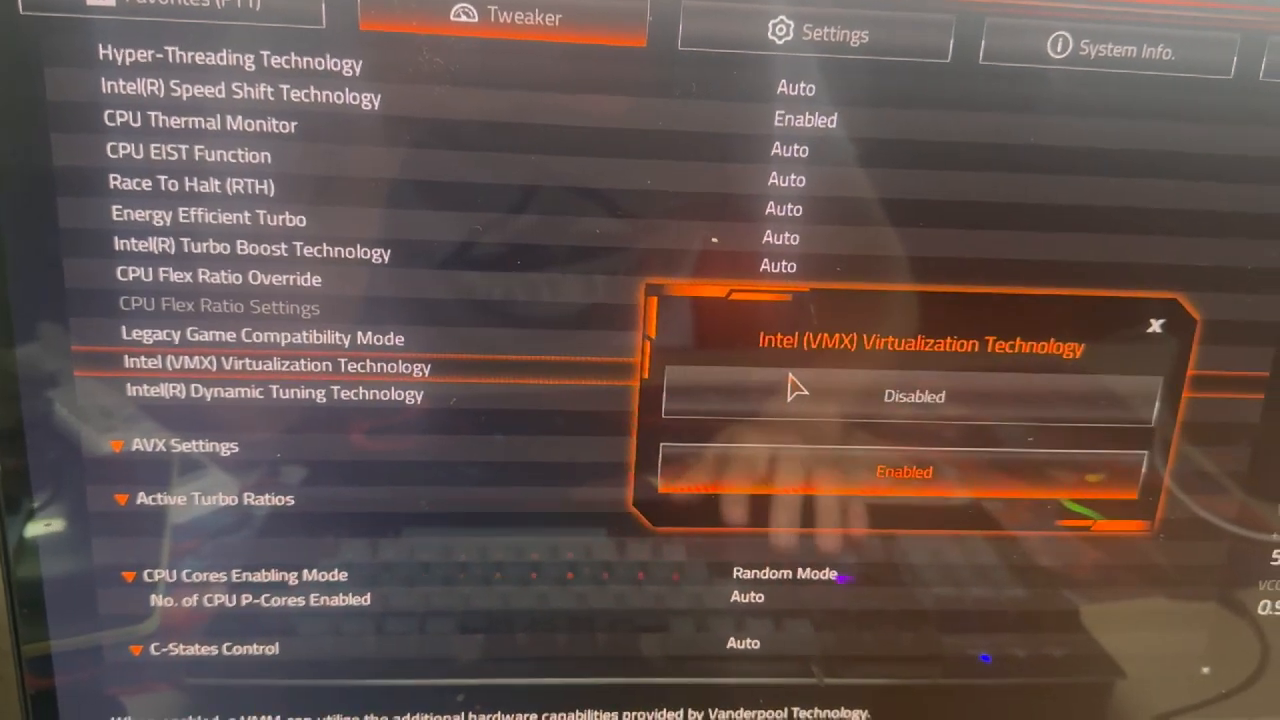
pyautogui.press('Return')
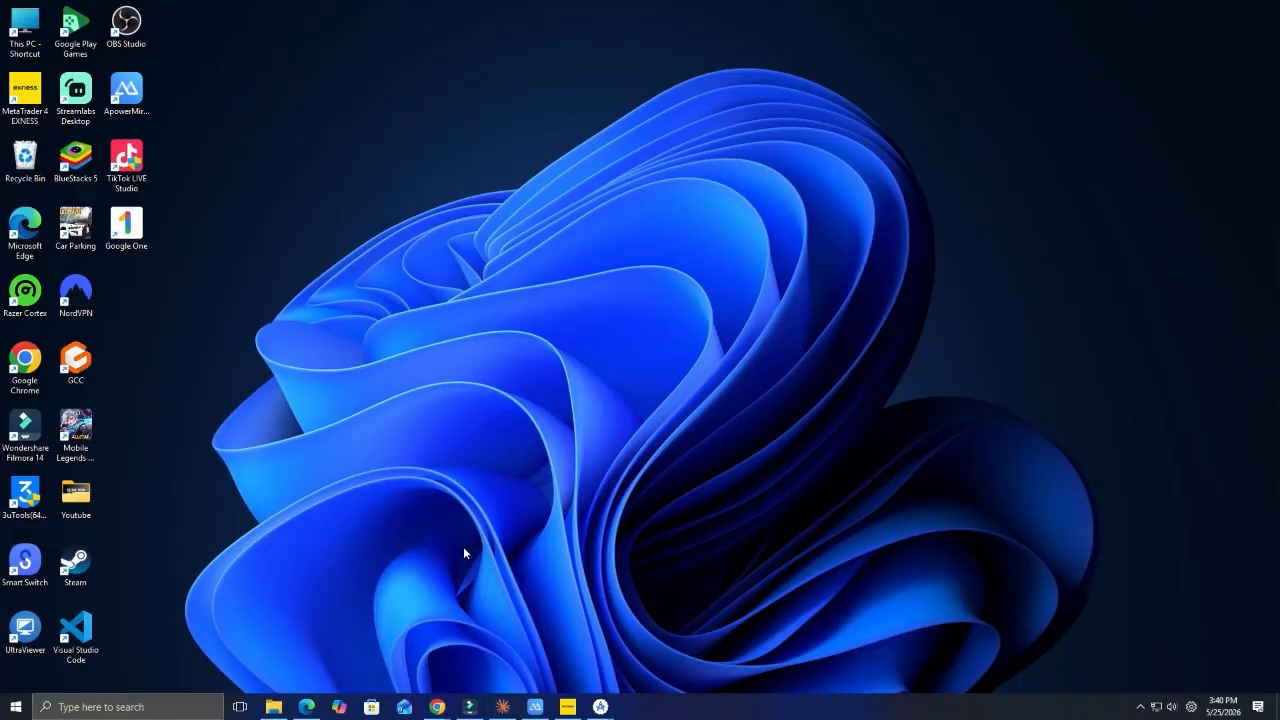
# Download AutoHotkey v2.0 from autohotkey.com in Microsoft Edge and install it for all users in the default folder.
pyautogui.click(306, 707)
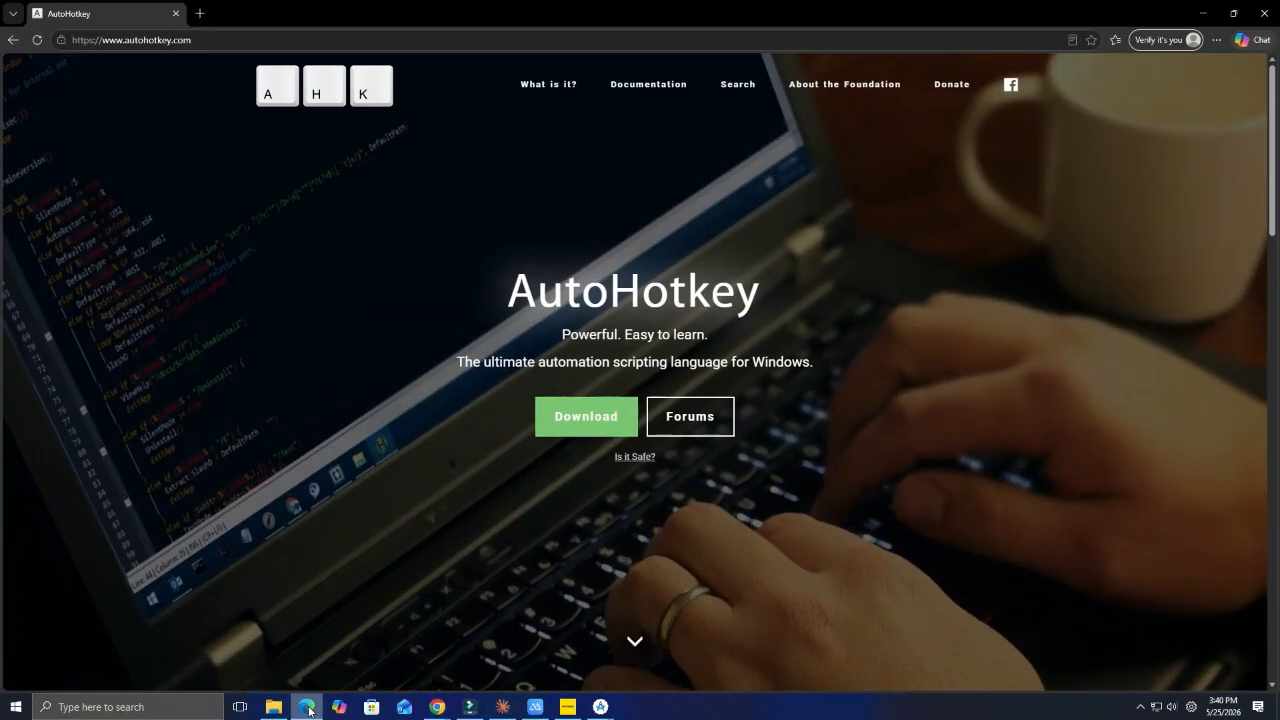
pyautogui.click(588, 426)
pyautogui.click(549, 423)
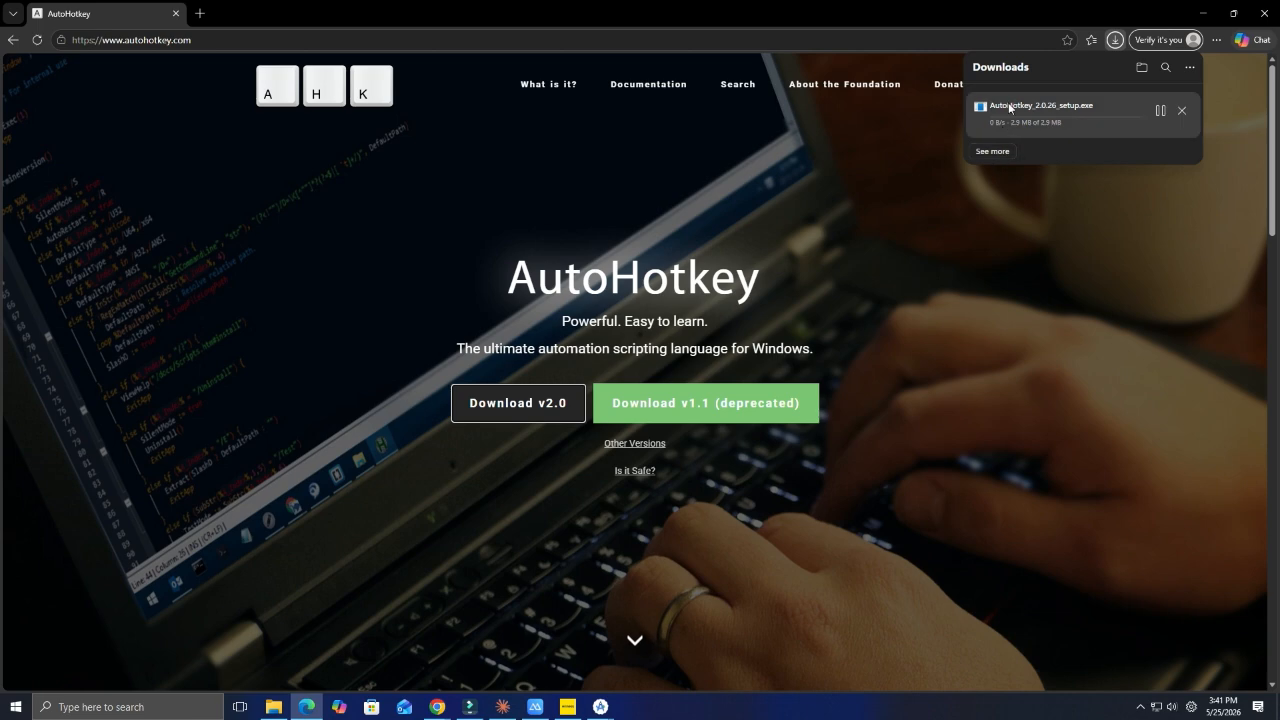
pyautogui.click(1010, 107)
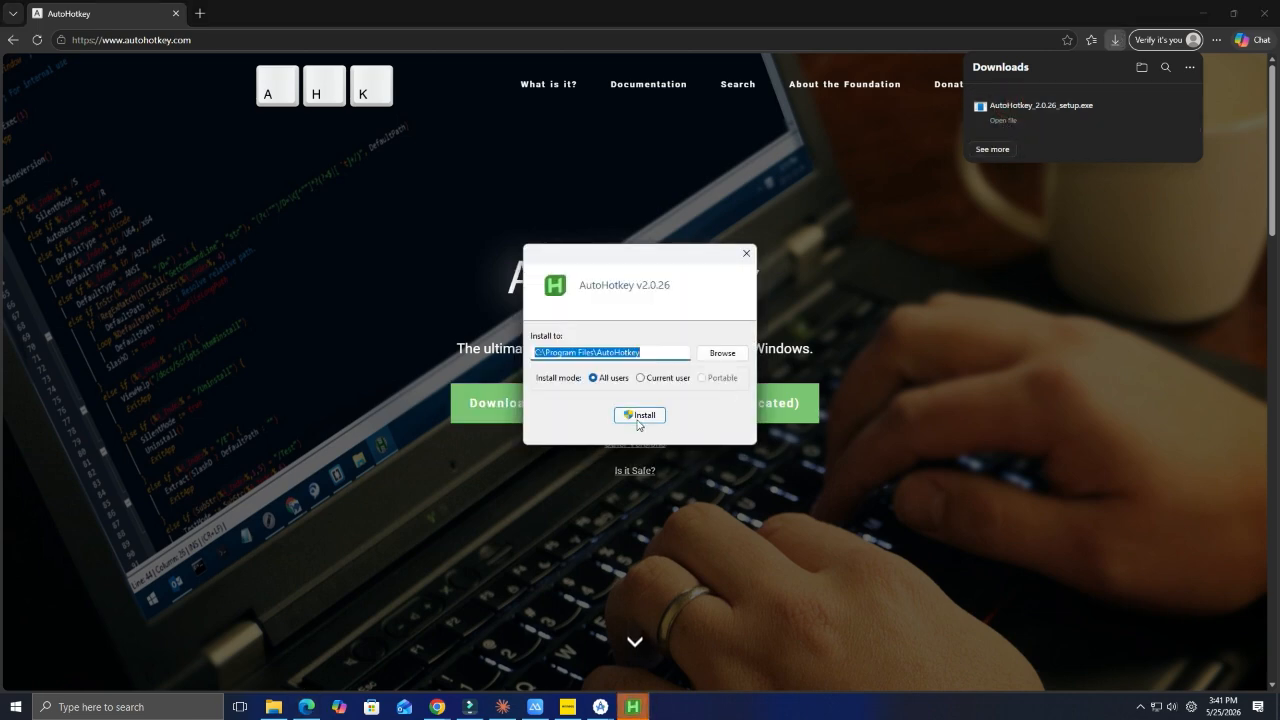
pyautogui.click(640, 416)
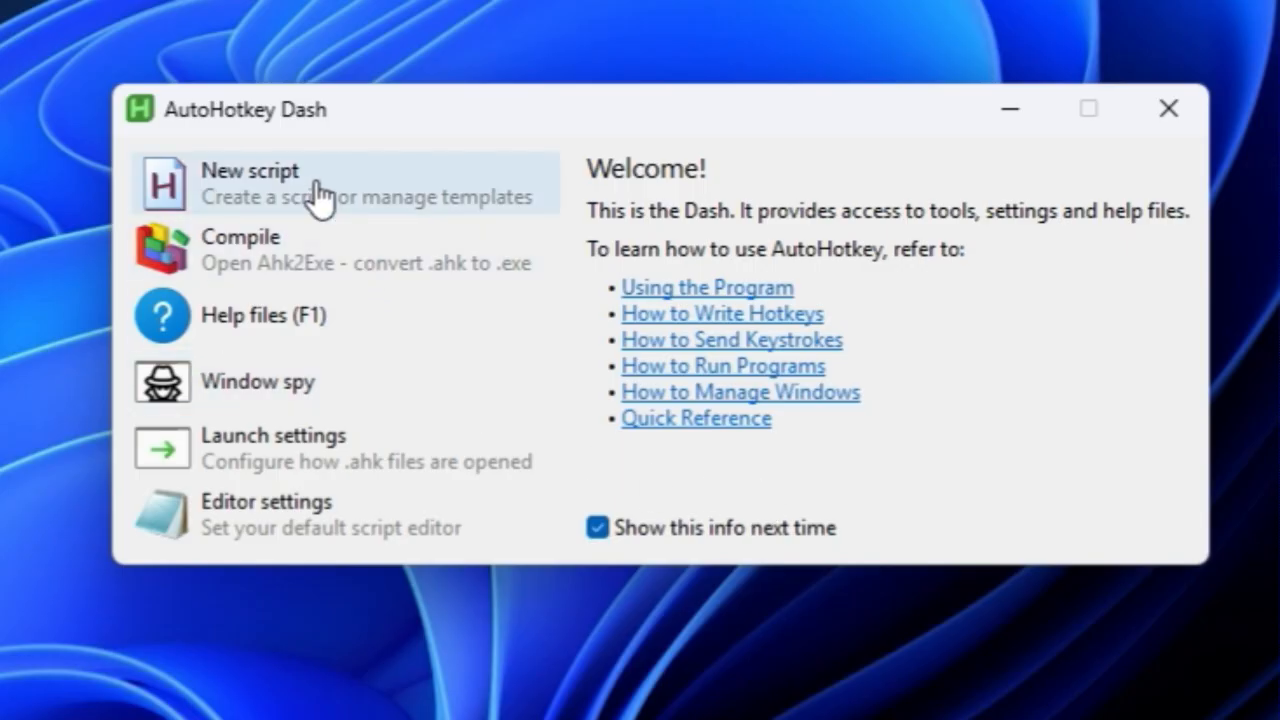
# Create an empty AutoHotkey script named FHDTV on the Desktop and close the AutoHotkey Dash.
pyautogui.click(507, 292)
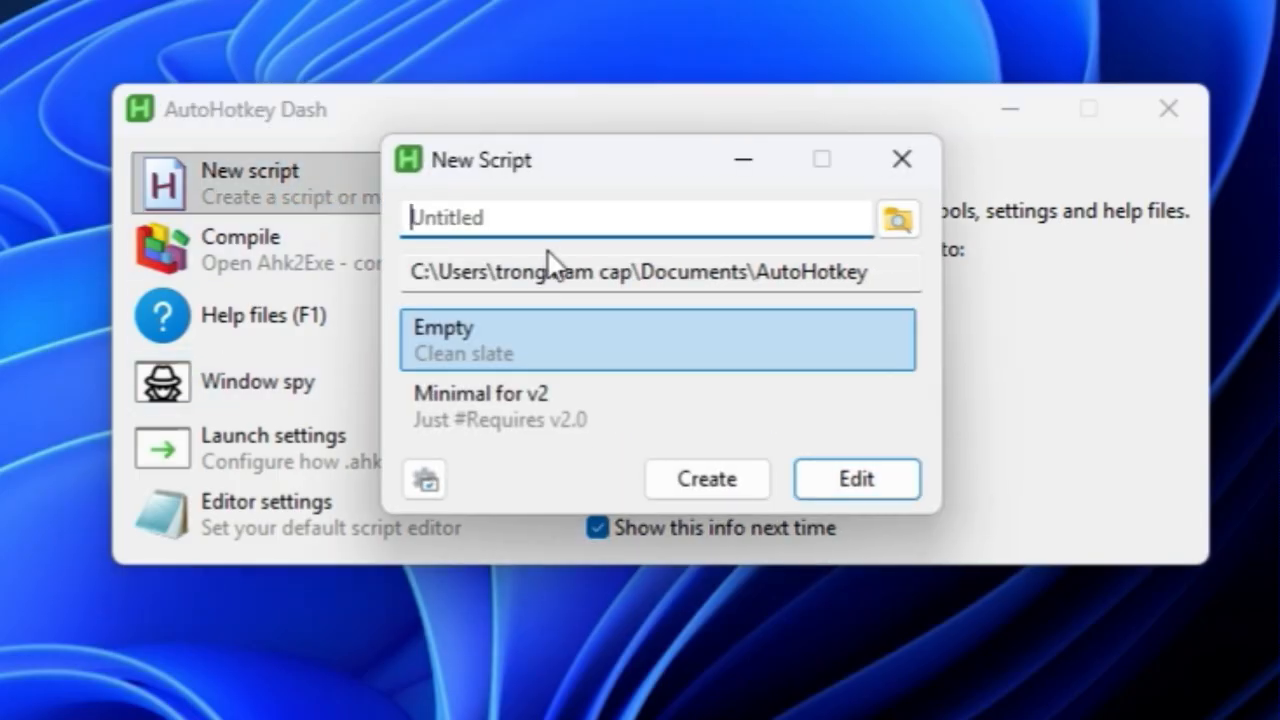
pyautogui.write('FH')
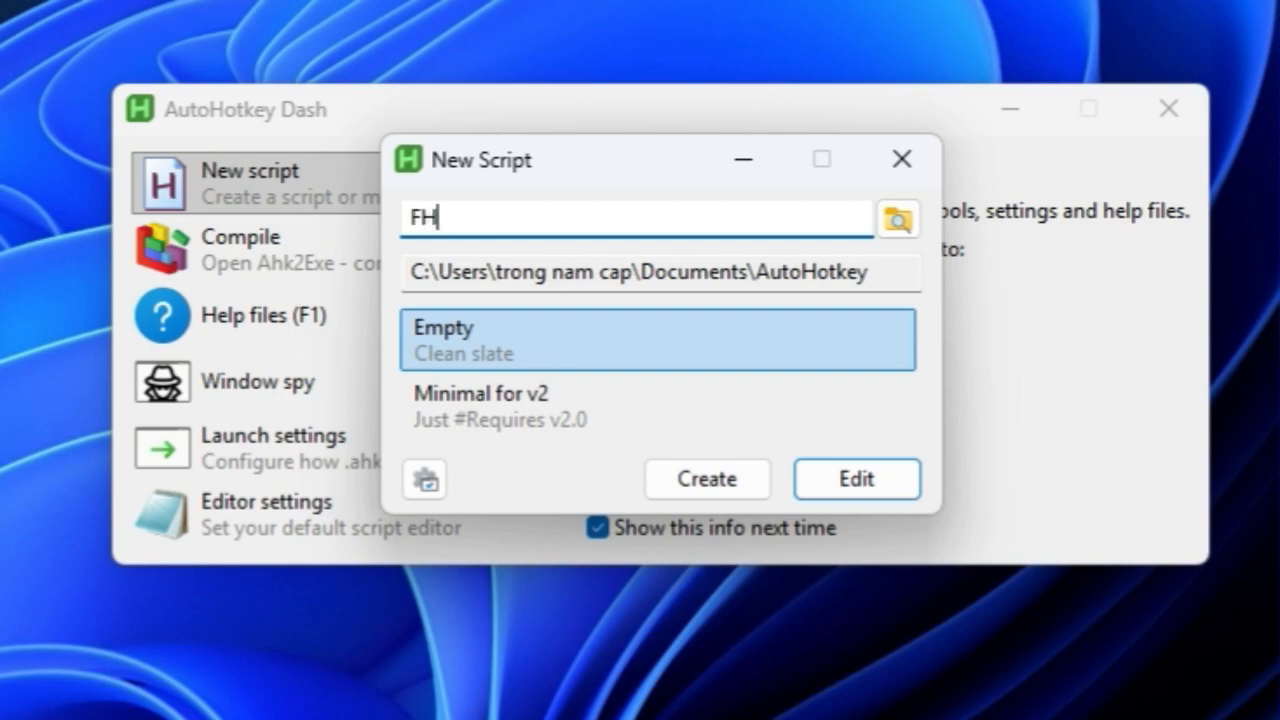
pyautogui.write('DTV')
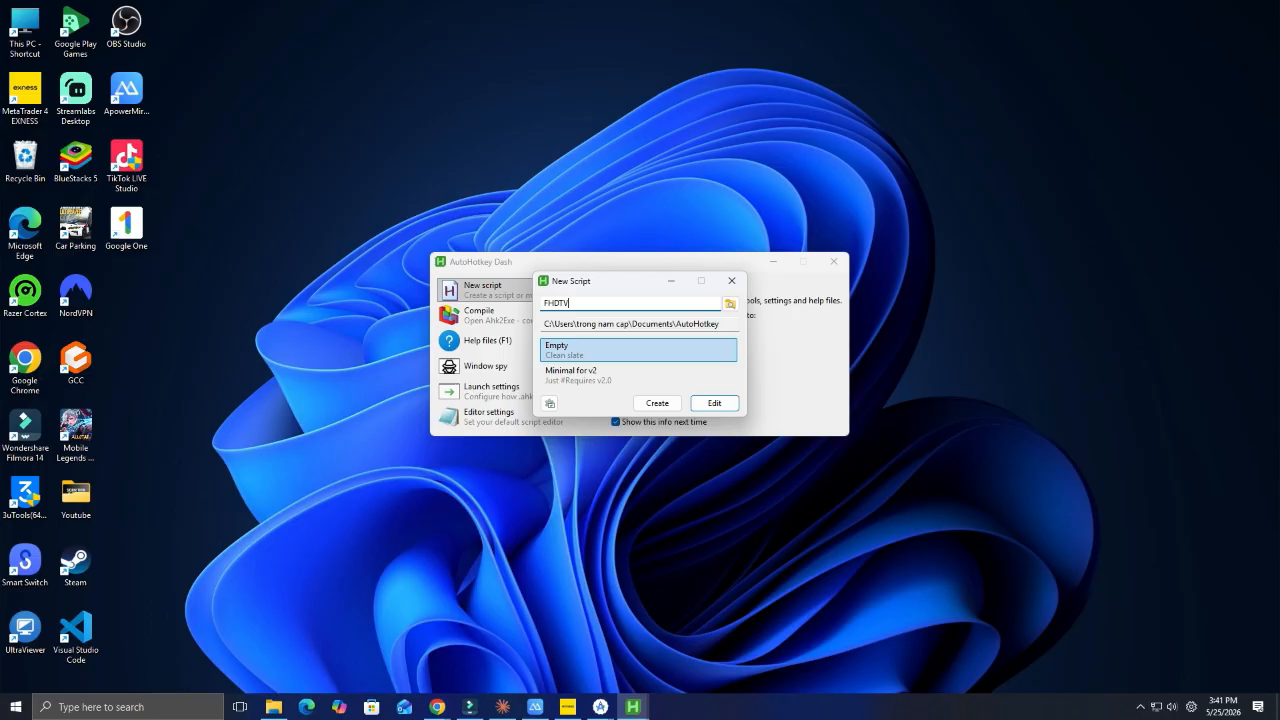
pyautogui.click(730, 303)
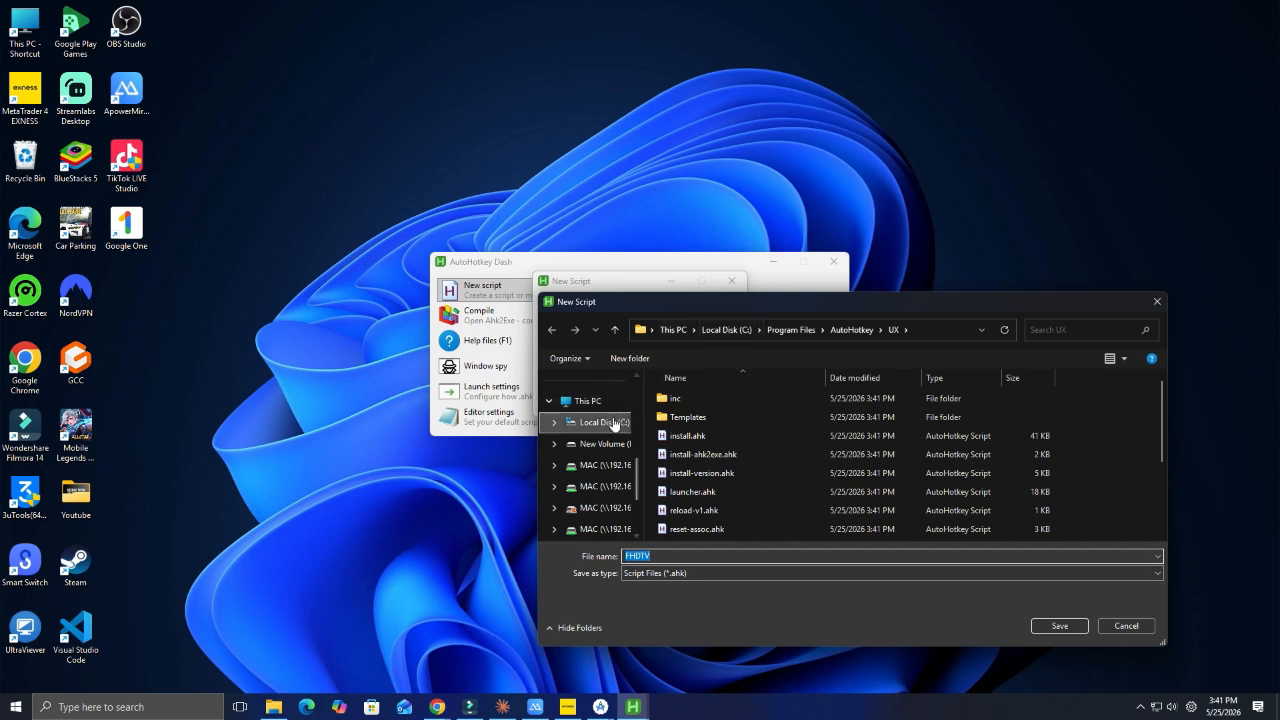
pyautogui.scroll(-2, 610, 424)
pyautogui.scroll(5, 607, 426)
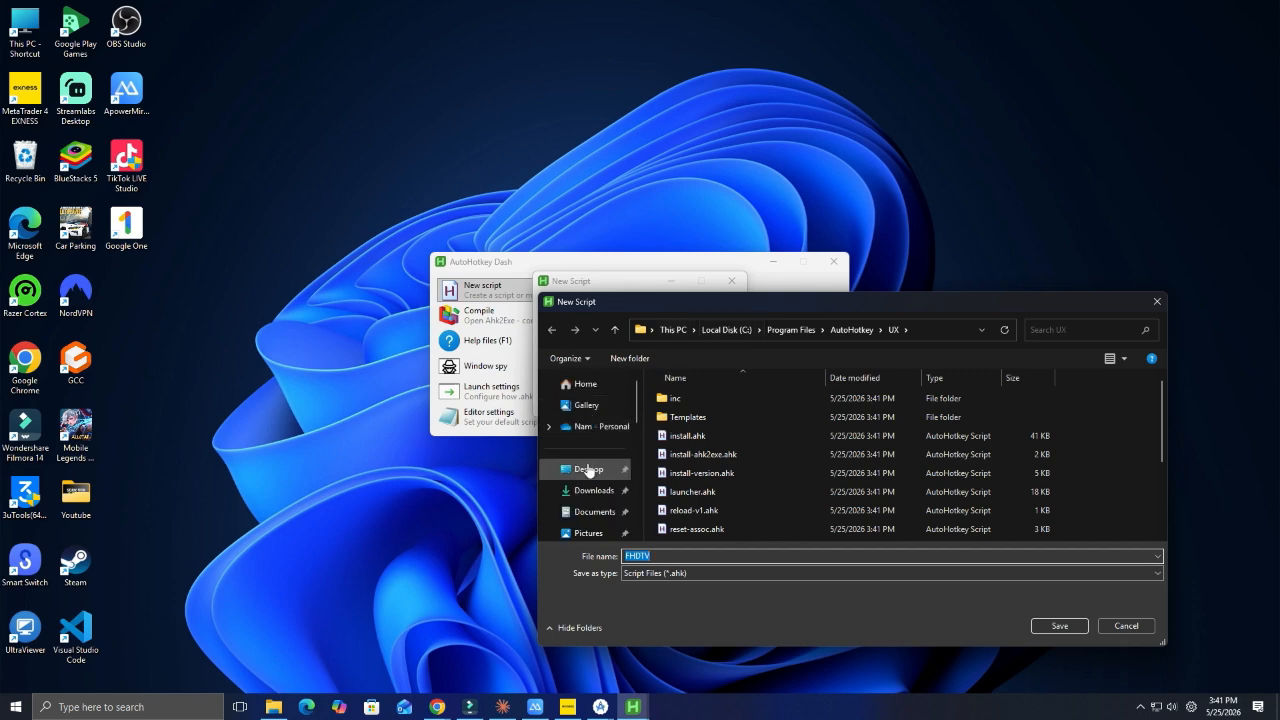
pyautogui.click(590, 469)
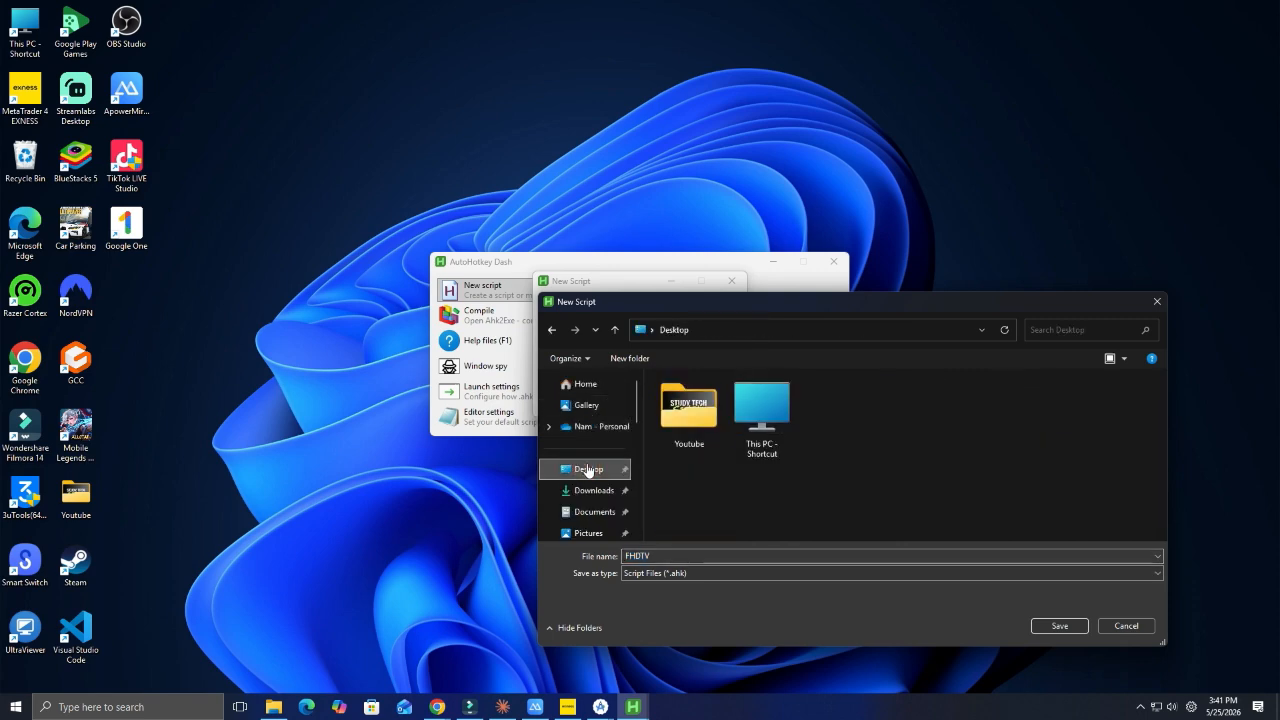
pyautogui.click(1058, 625)
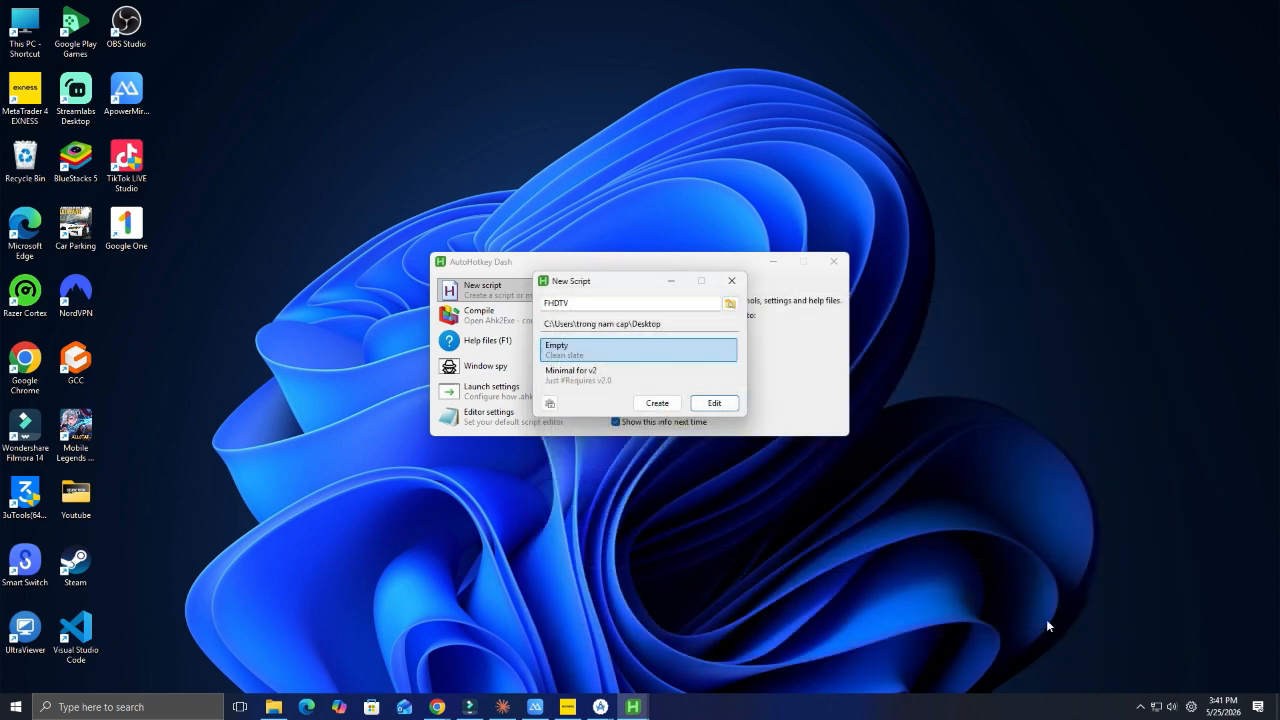
pyautogui.click(658, 404)
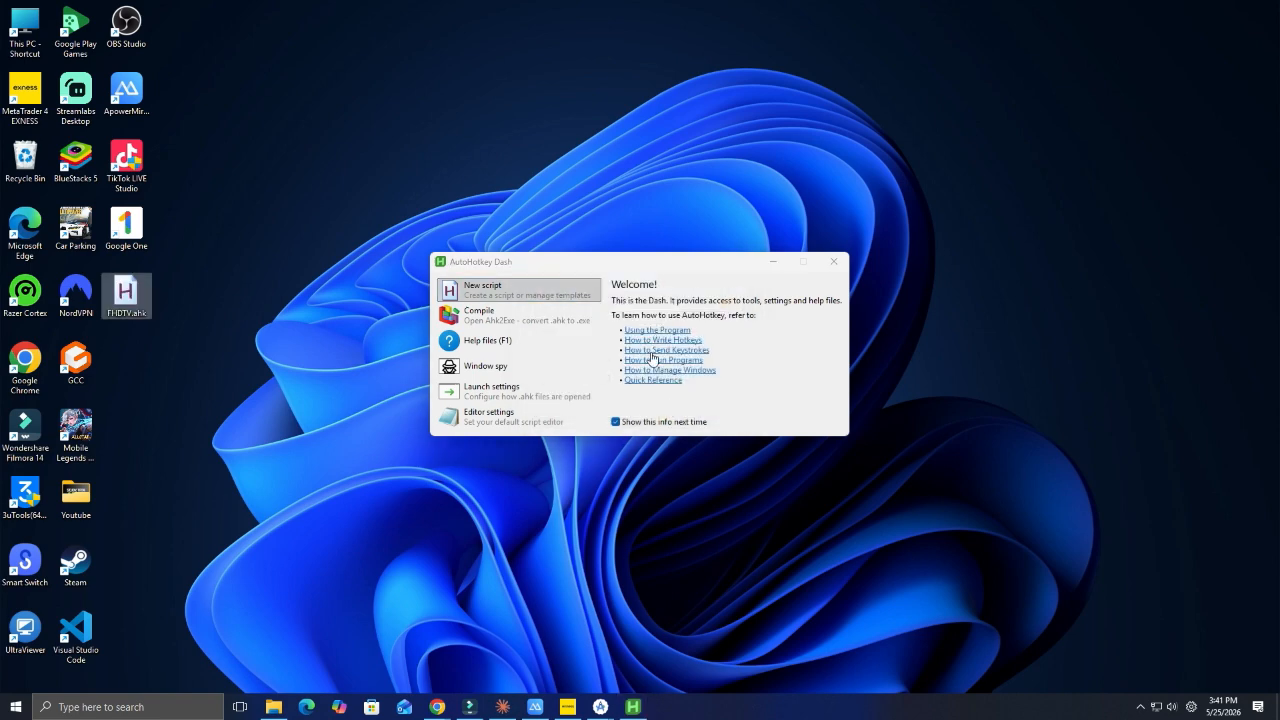
pyautogui.click(834, 261)
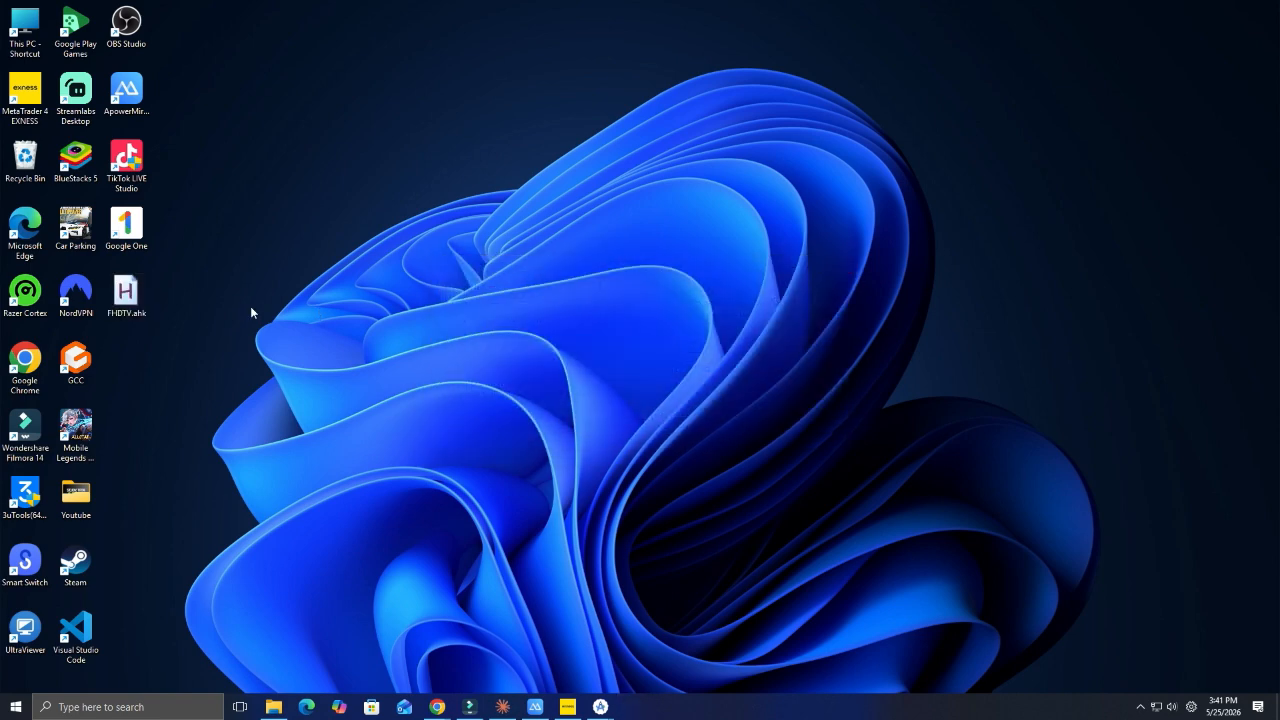
# Open FHDTV.ahk in Notepad and paste in the entire script text from the fhdtv Google Docs document.
pyautogui.rightClick(131, 297)
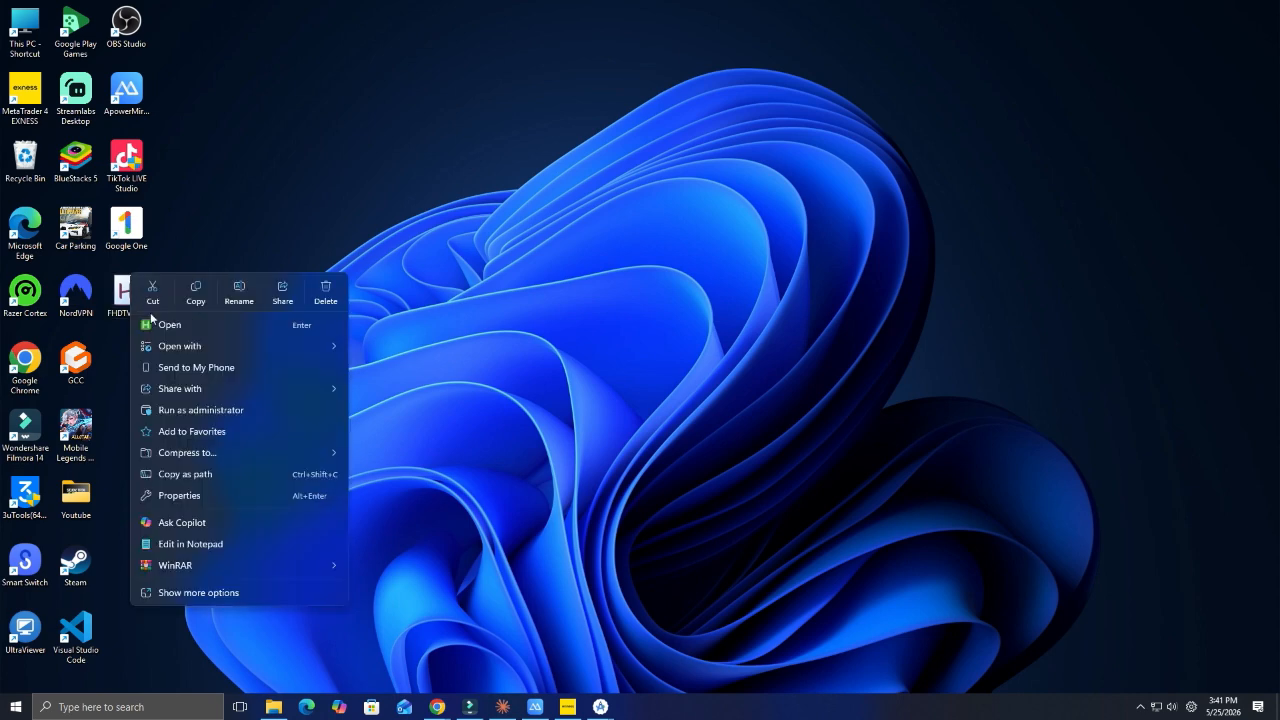
pyautogui.click(205, 543)
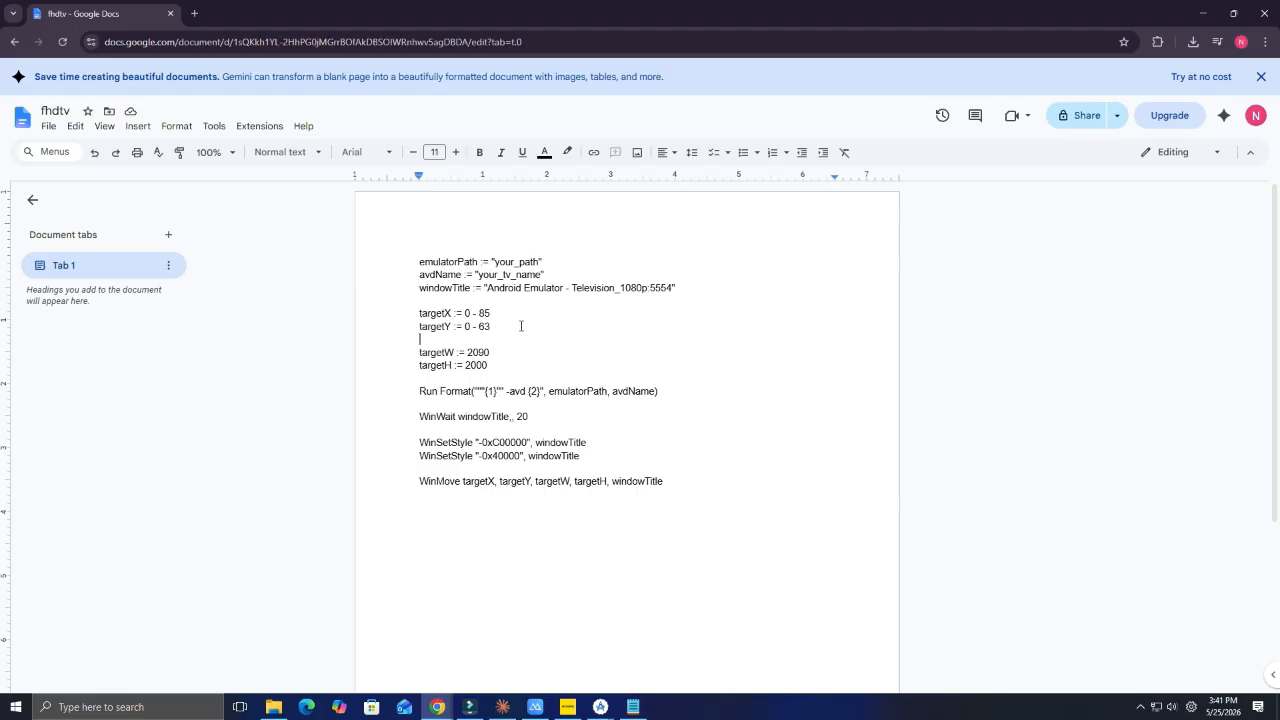
pyautogui.hotkey('ctrl', 'a')
pyautogui.rightClick(460, 294)
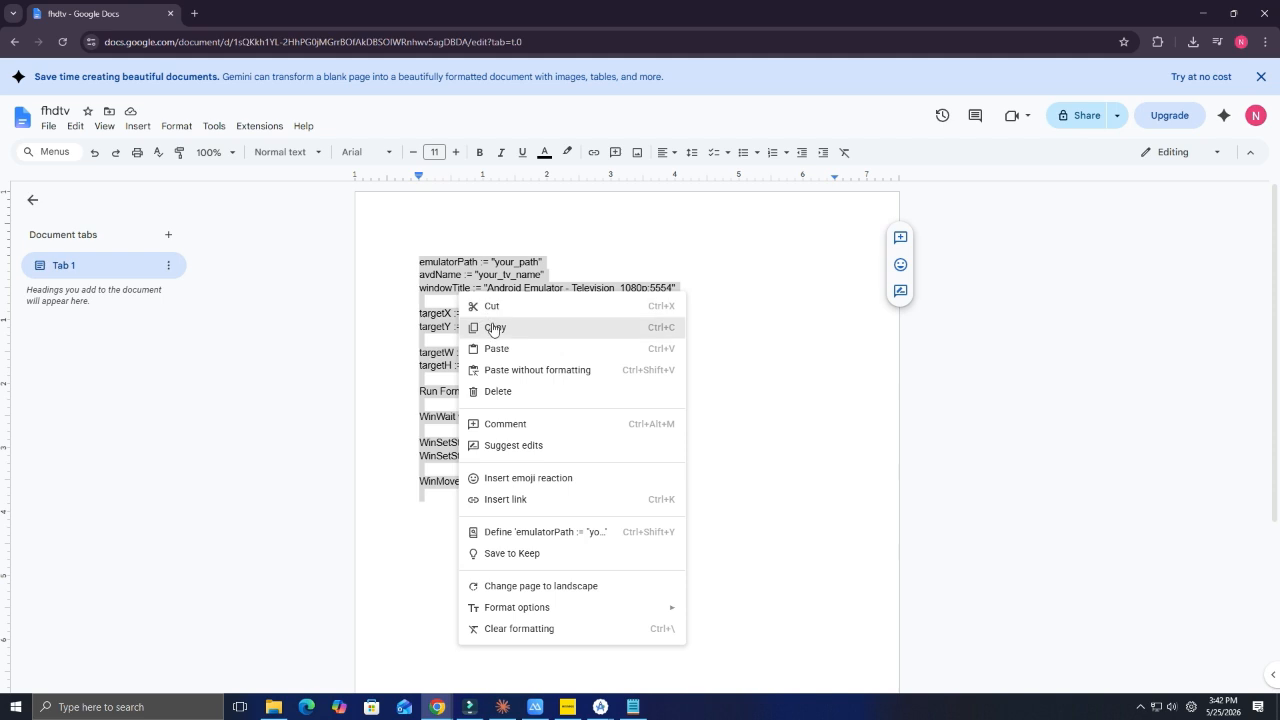
pyautogui.click(494, 329)
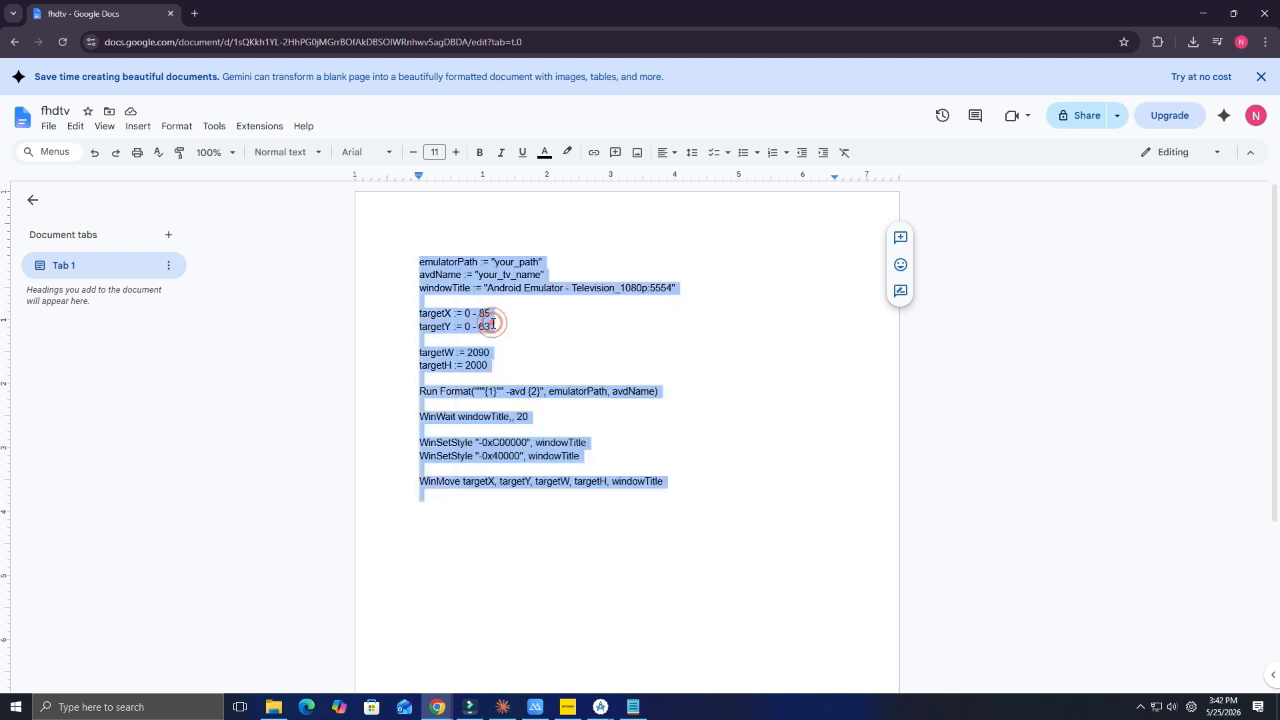
pyautogui.click(1210, 15)
pyautogui.hotkey('ctrl', 'v')
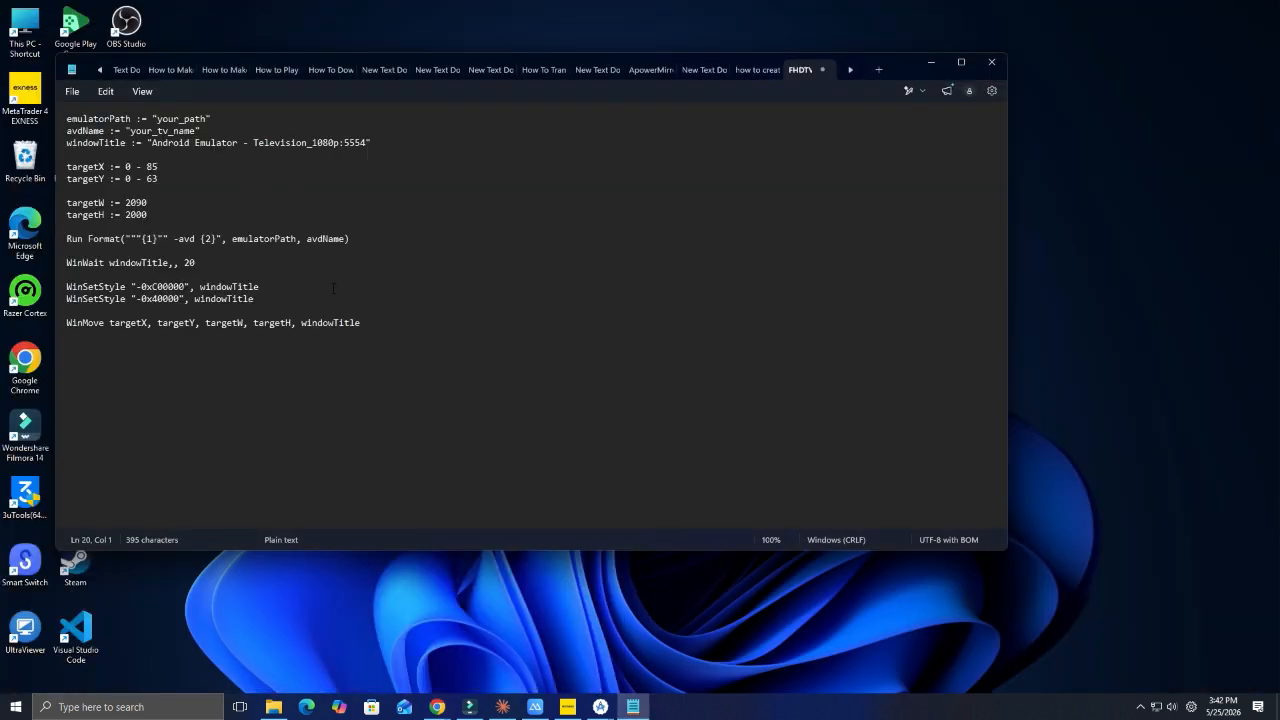
# Replace your_path in emulatorPath with the path to emulator.exe under AppData\Local\Android\Sdk, using the location from the file's properties.
pyautogui.click(234, 237)
pyautogui.click(152, 117)
pyautogui.moveTo(157, 118); pyautogui.dragTo(196, 119)
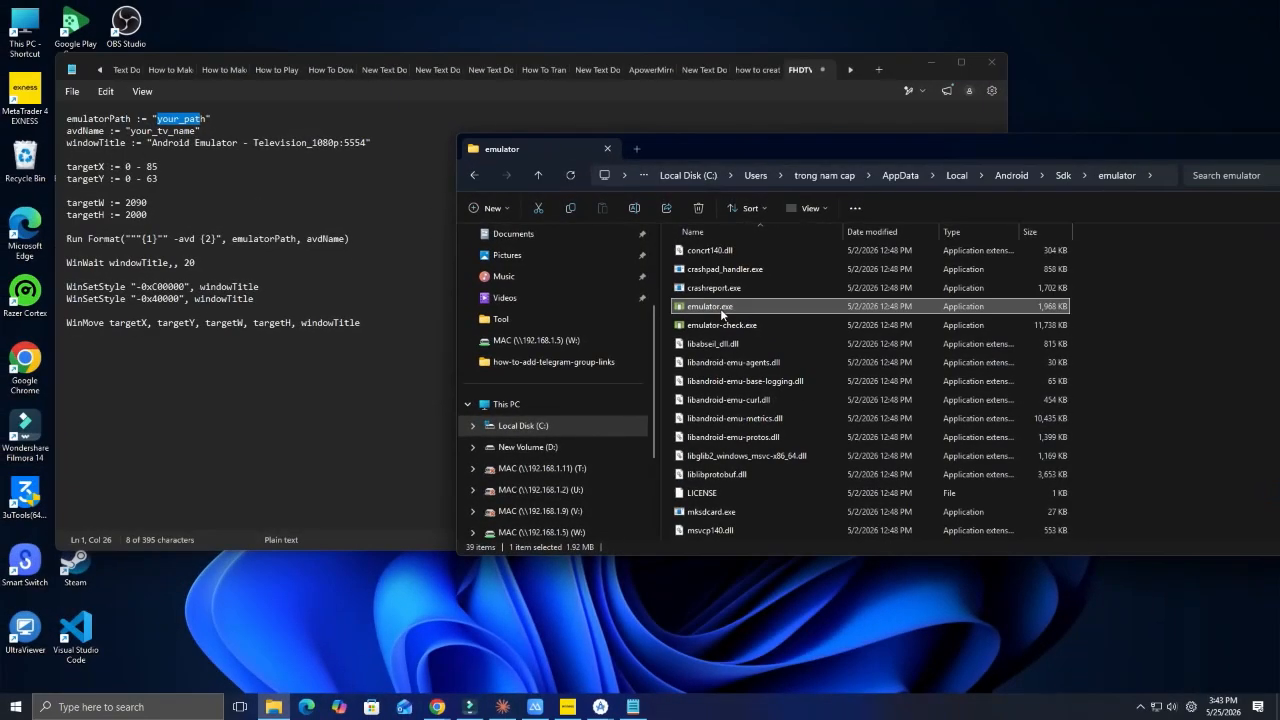
pyautogui.rightClick(721, 312)
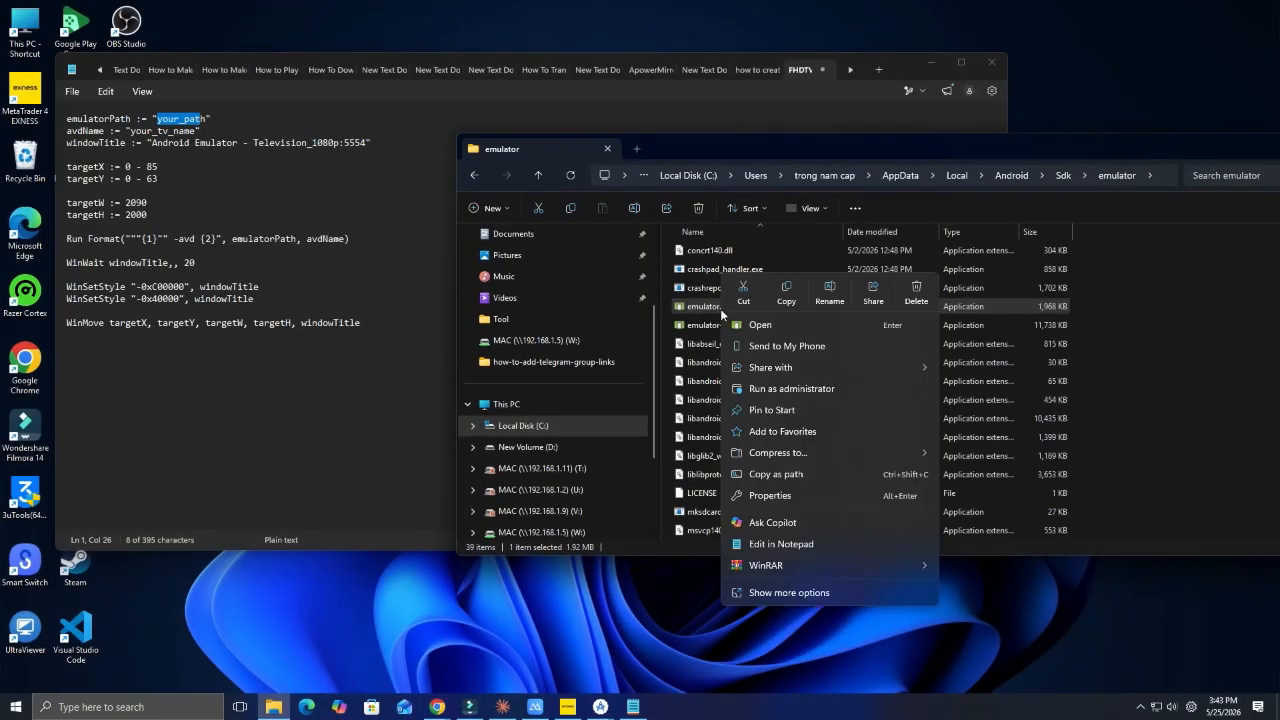
pyautogui.click(778, 593)
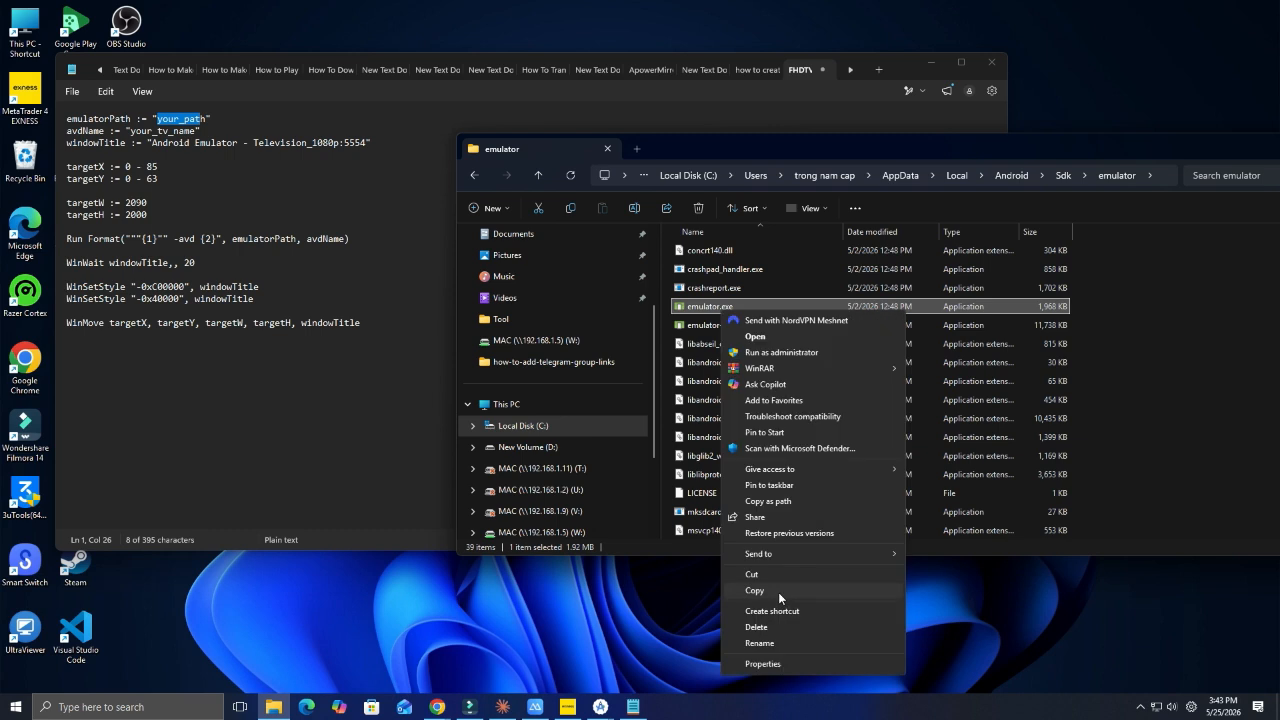
pyautogui.click(776, 664)
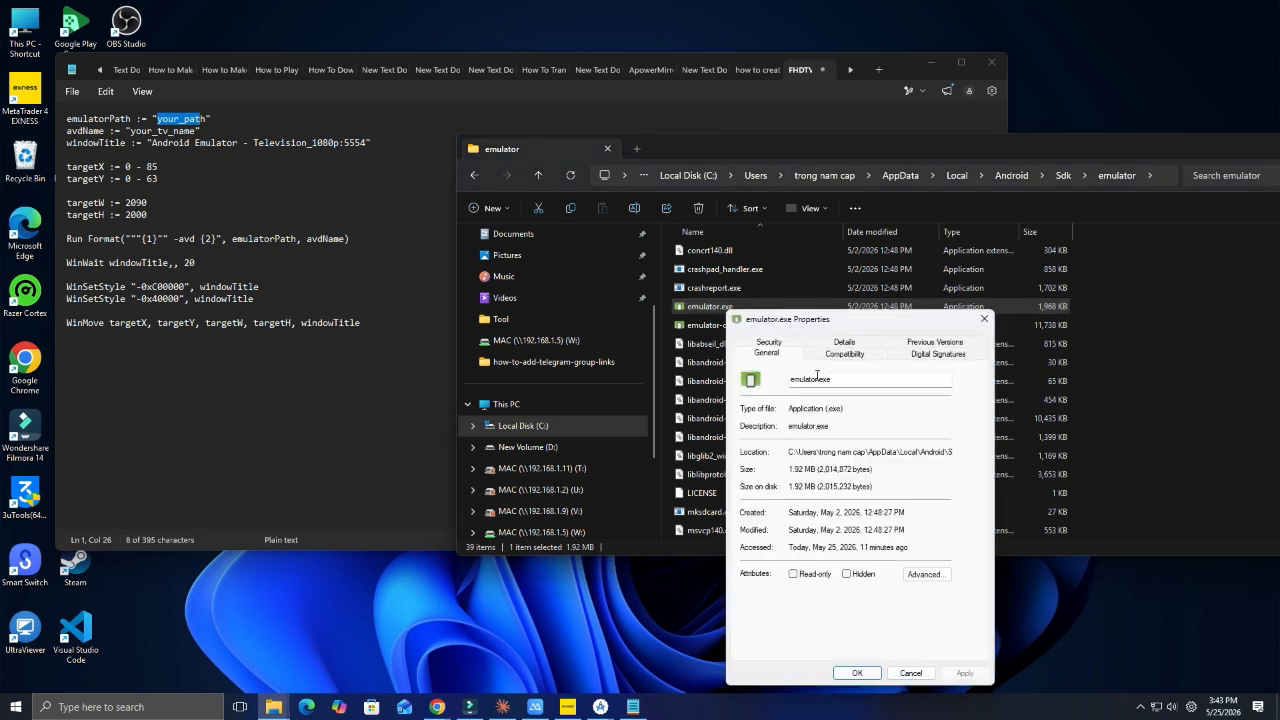
pyautogui.moveTo(790, 452); pyautogui.dragTo(976, 452)
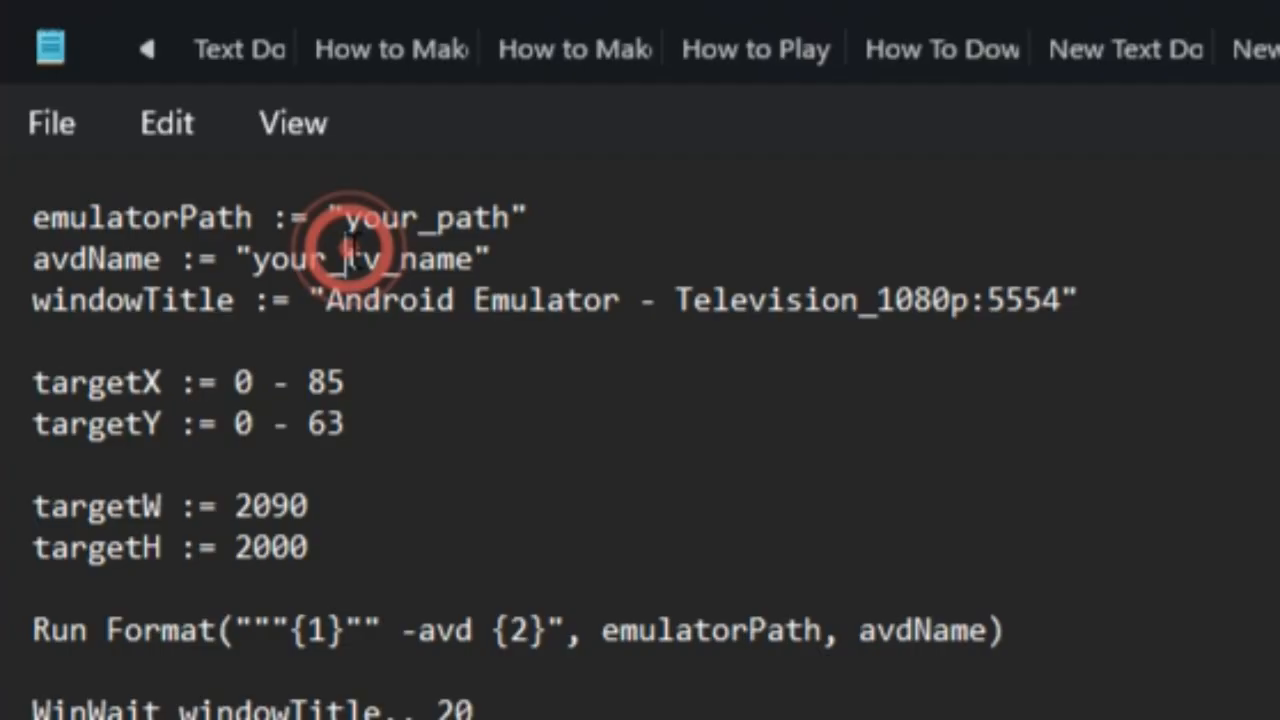
pyautogui.moveTo(344, 217); pyautogui.dragTo(522, 208)
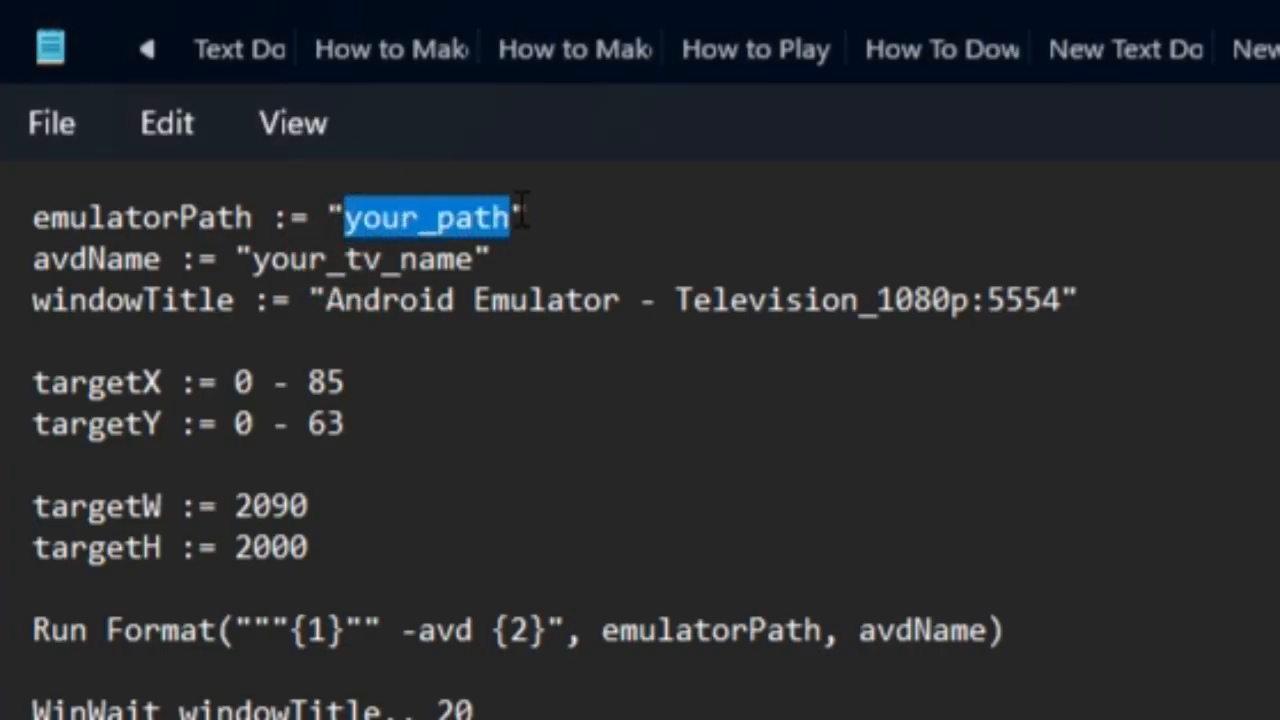
pyautogui.hotkey('ctrl', 'v')
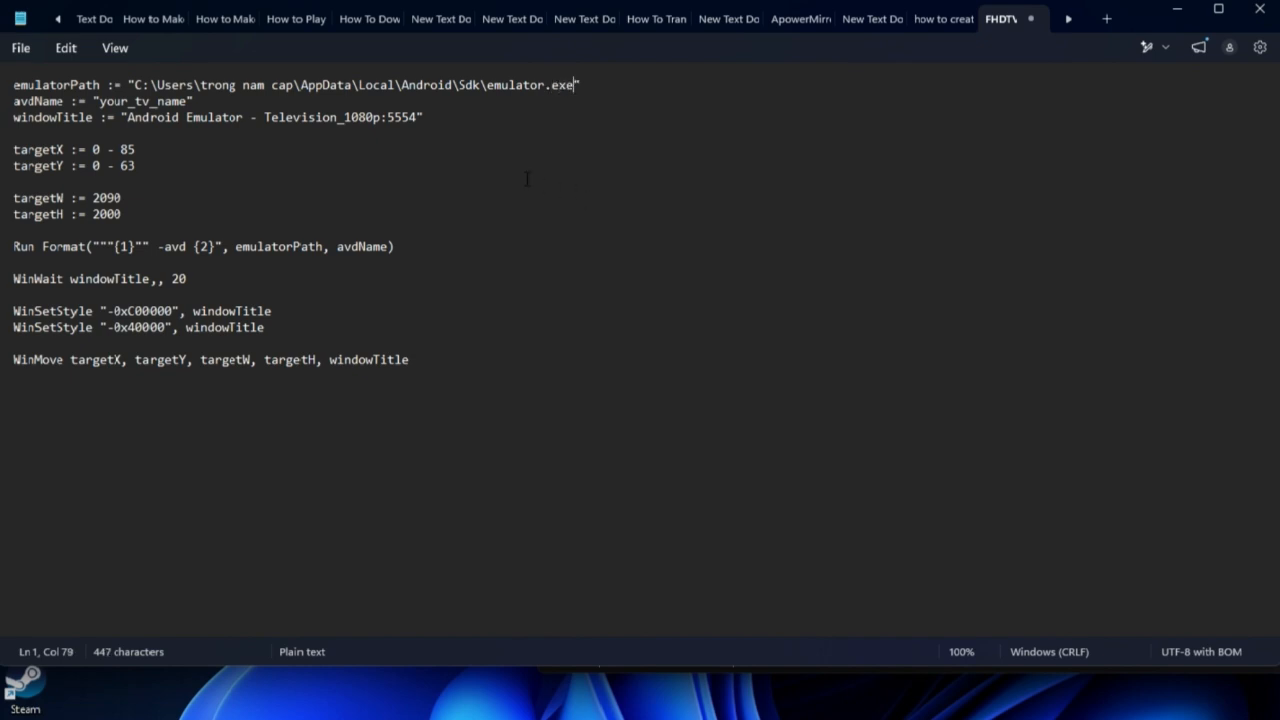
# Look up the virtual device's name in Android Studio's Device Manager and set avdName in the script to FHDTV.
pyautogui.moveTo(99, 101); pyautogui.dragTo(185, 101)
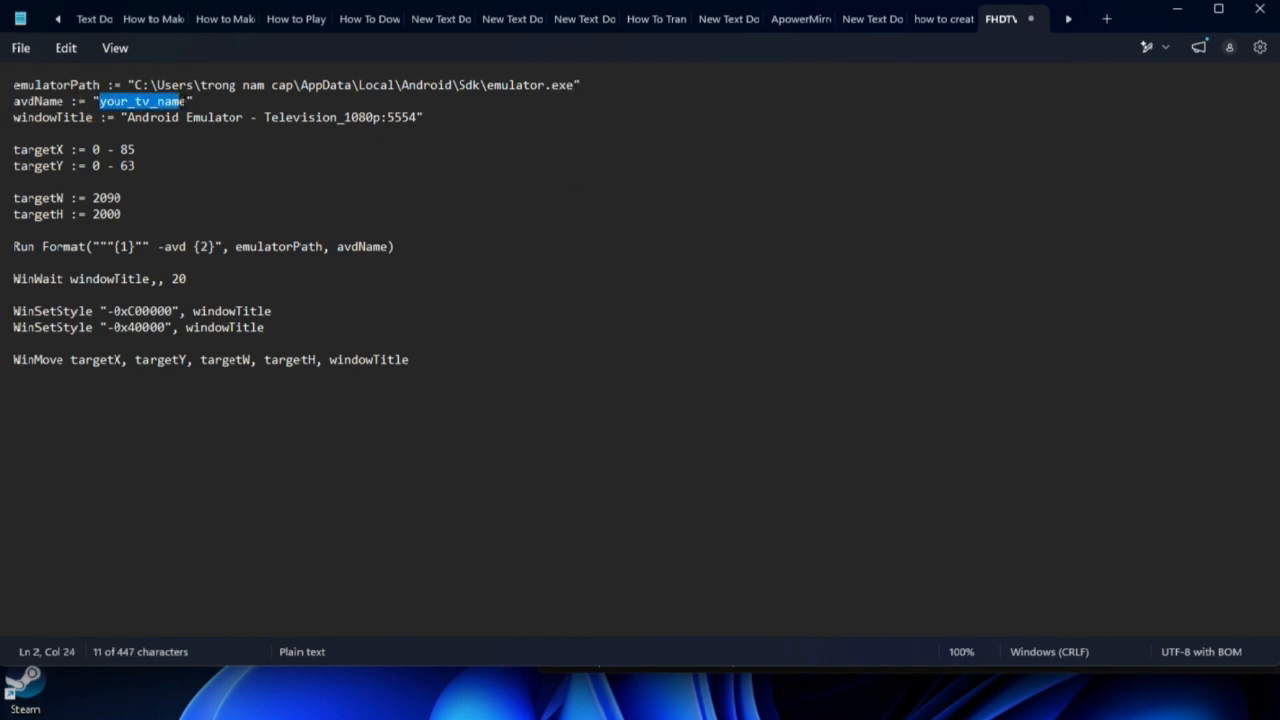
pyautogui.click(186, 101)
pyautogui.doubleClick(150, 101)
pyautogui.hotkey('alt', 'Tab')
pyautogui.click(1125, 149)
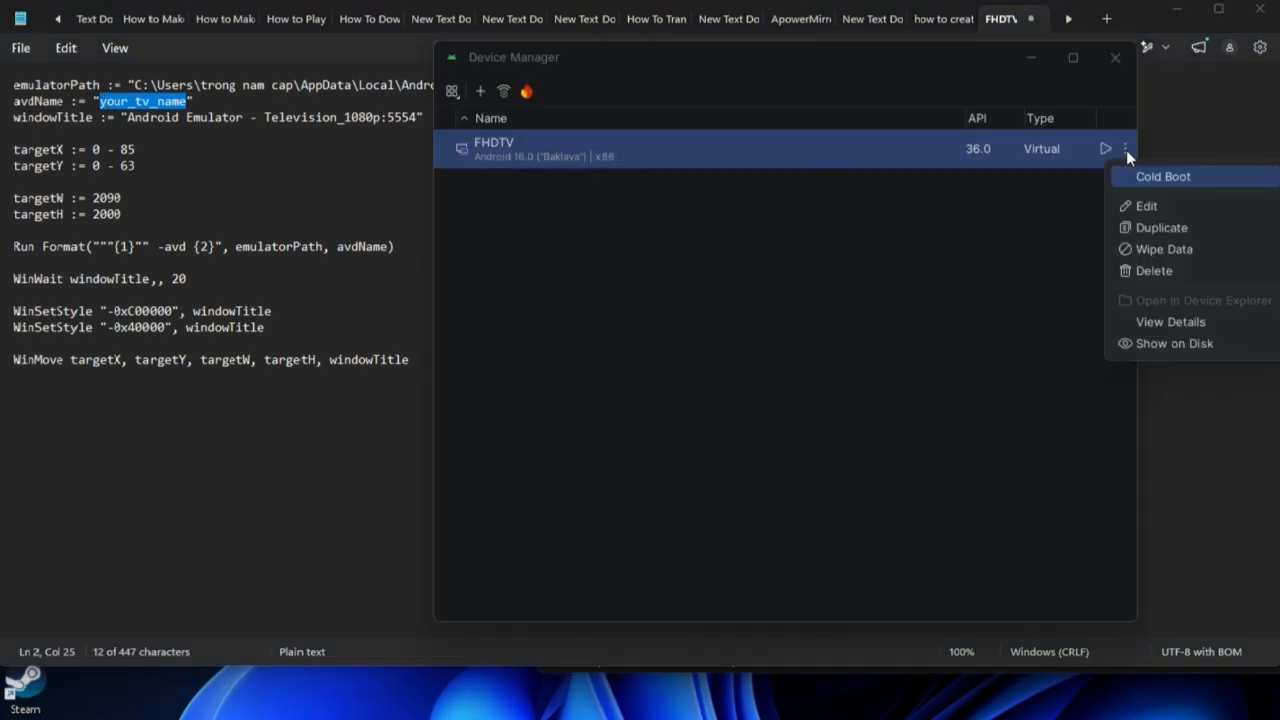
pyautogui.click(1138, 206)
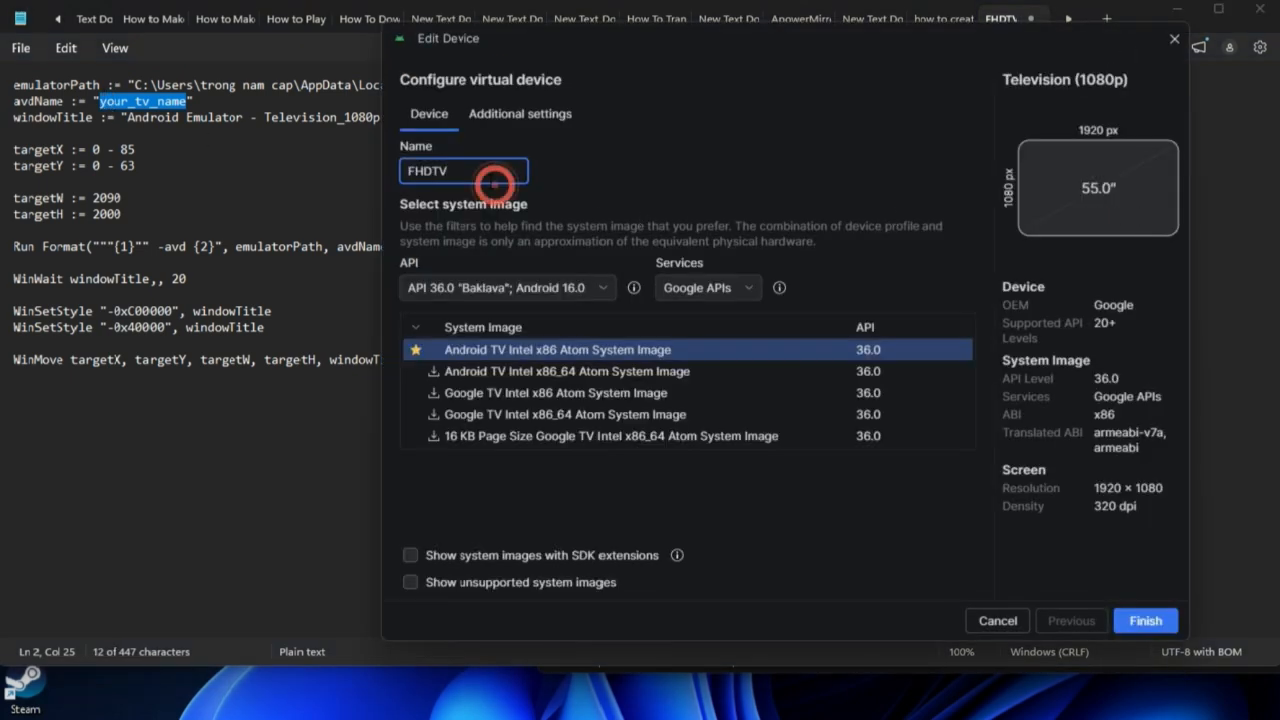
pyautogui.doubleClick(478, 172)
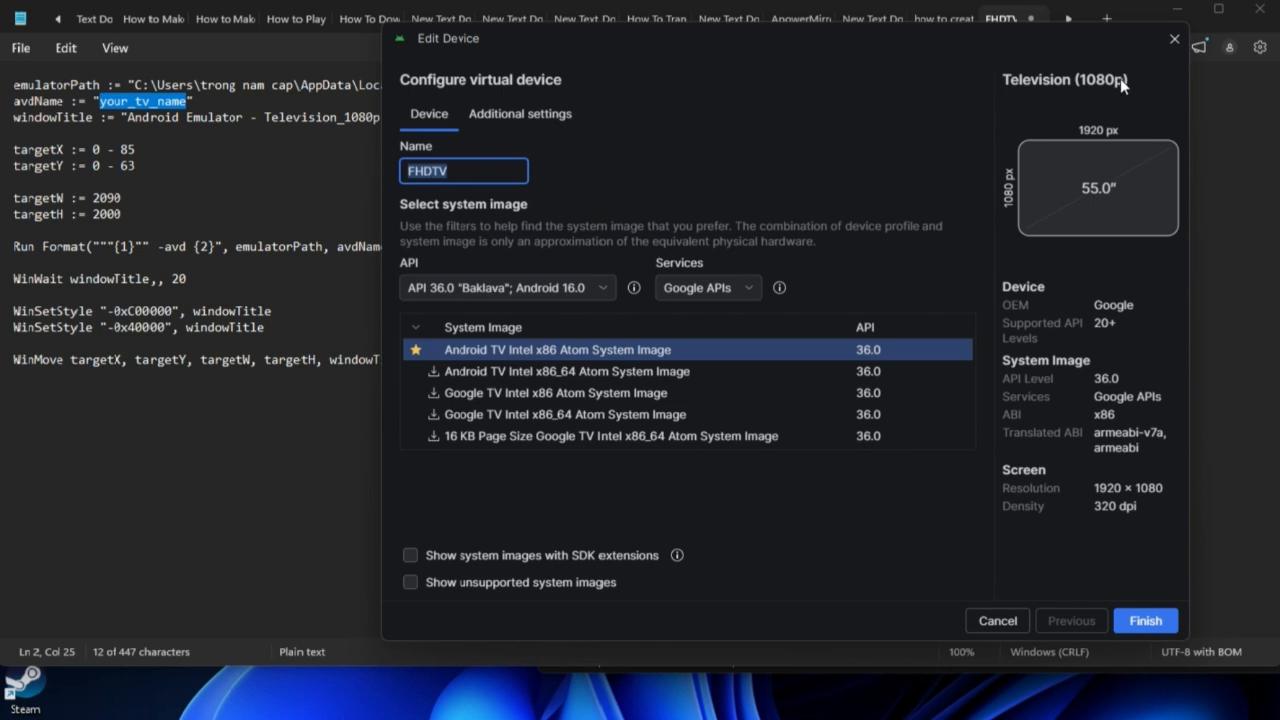
pyautogui.click(1174, 38)
pyautogui.moveTo(99, 101)
pyautogui.mouseDown()
pyautogui.moveTo(186, 101)
pyautogui.moveTo(100, 101)
pyautogui.mouseUp()
pyautogui.write('FHDTV')
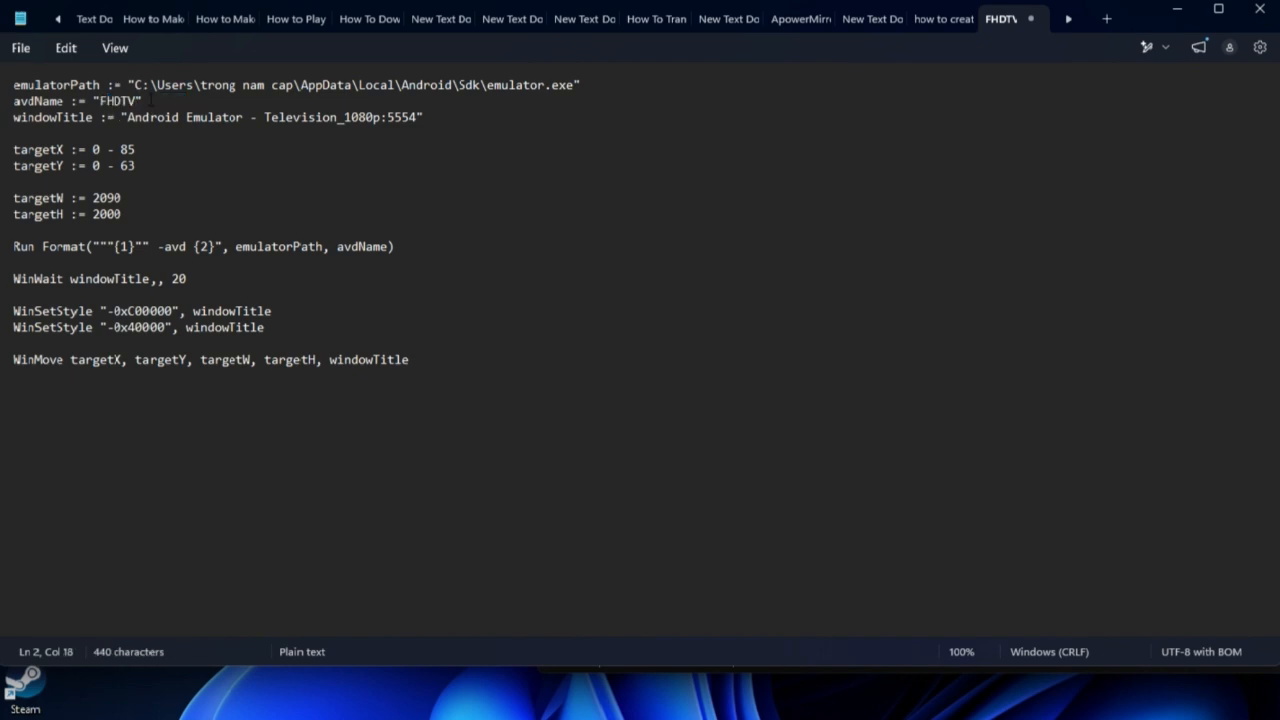
# Replace Television_1080p with FHDTV in the windowTitle value, save the script and close Notepad.
pyautogui.moveTo(264, 117)
pyautogui.mouseDown()
pyautogui.moveTo(378, 118)
pyautogui.moveTo(265, 119)
pyautogui.mouseUp()
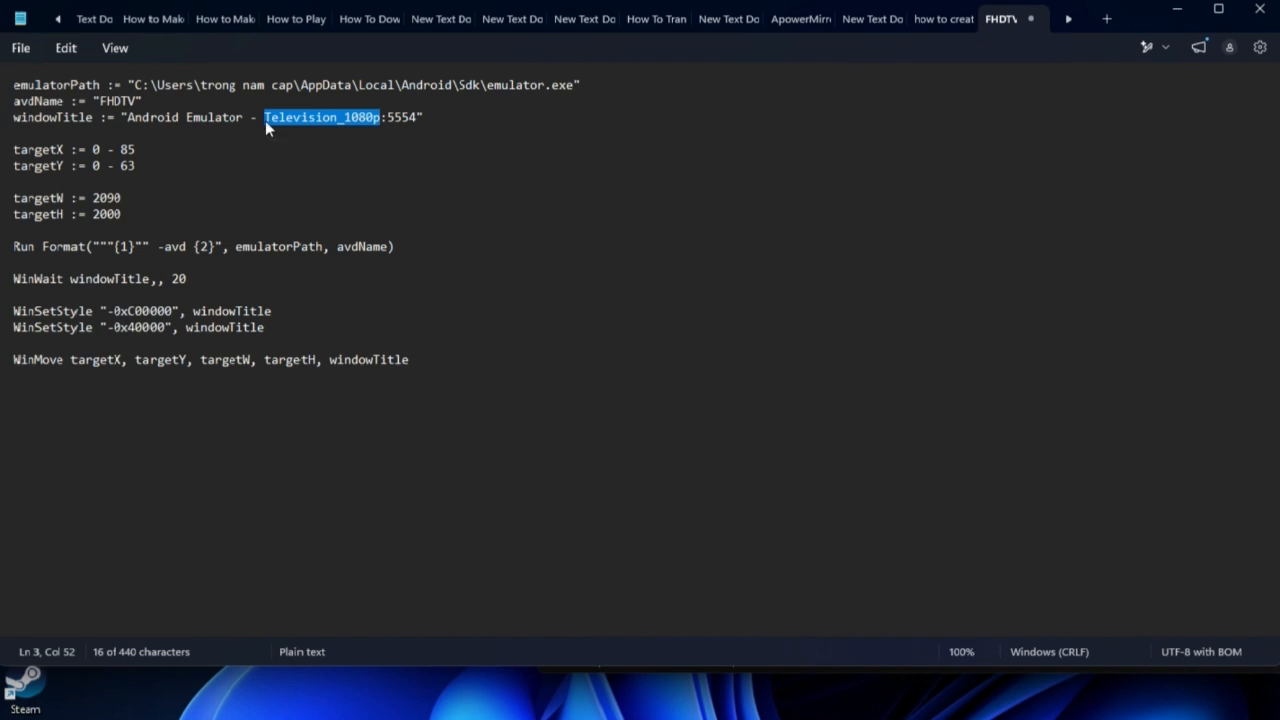
pyautogui.write('FHDTV')
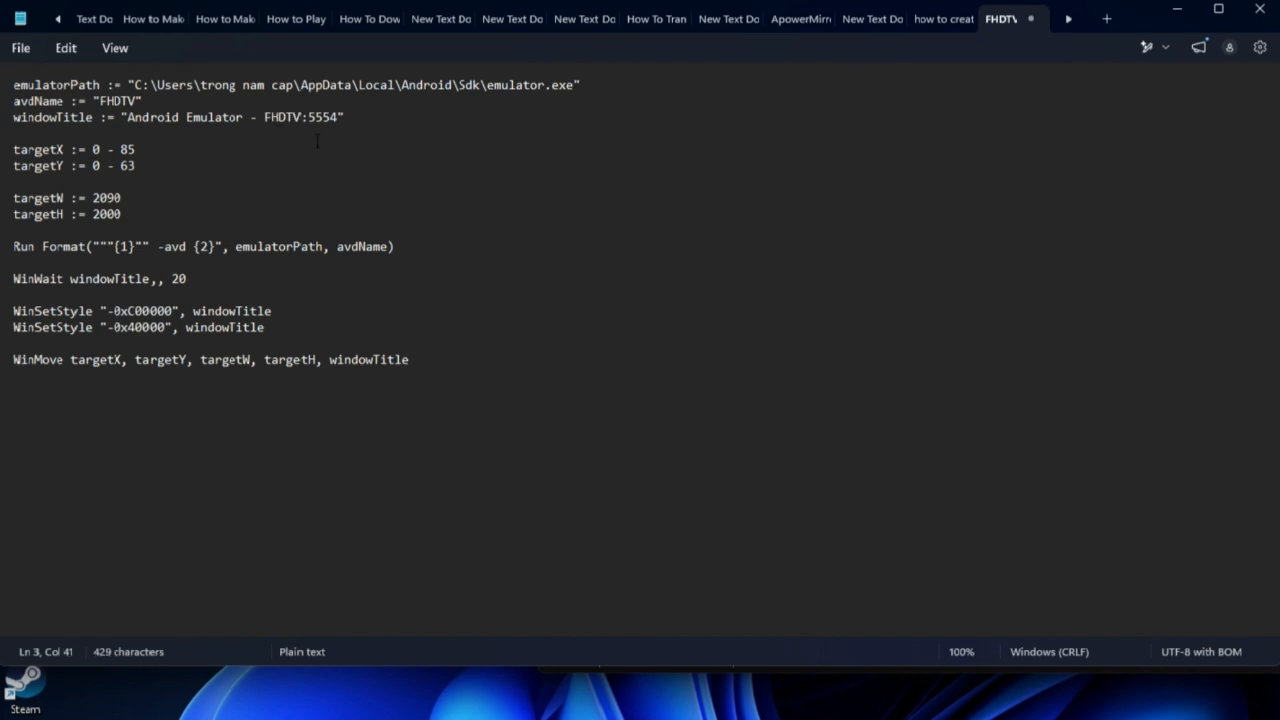
pyautogui.click(19, 49)
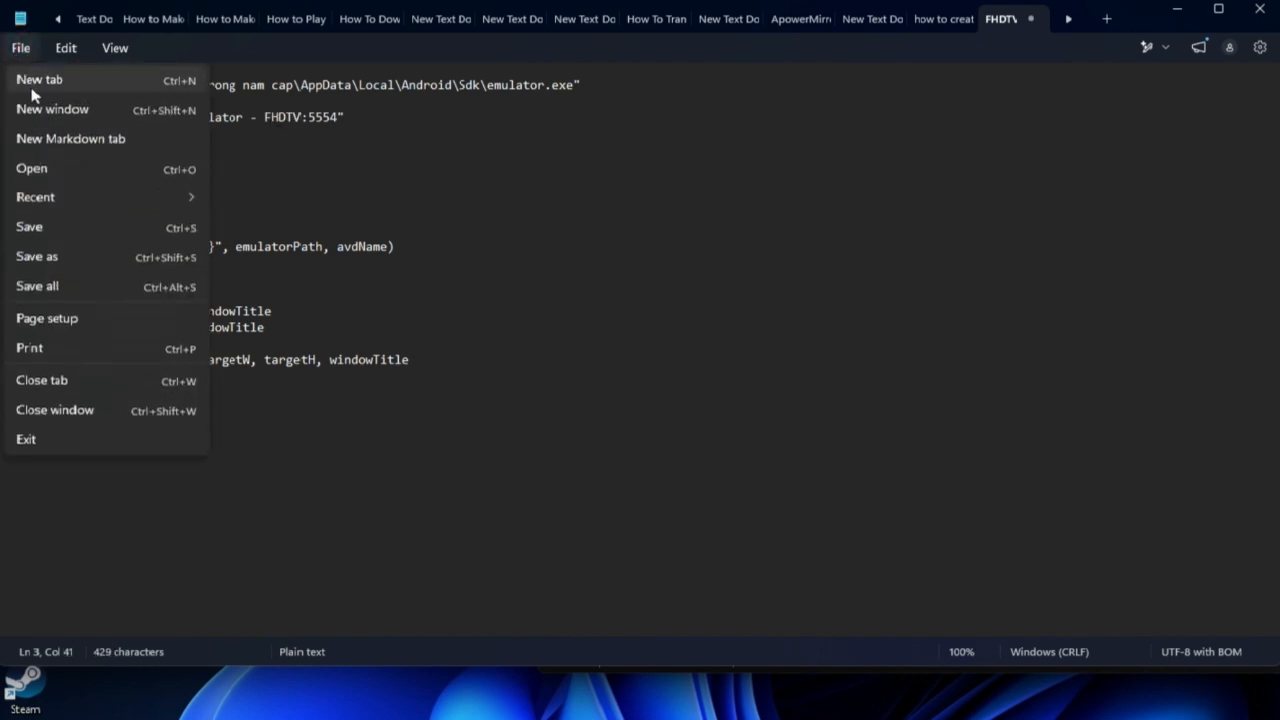
pyautogui.click(70, 229)
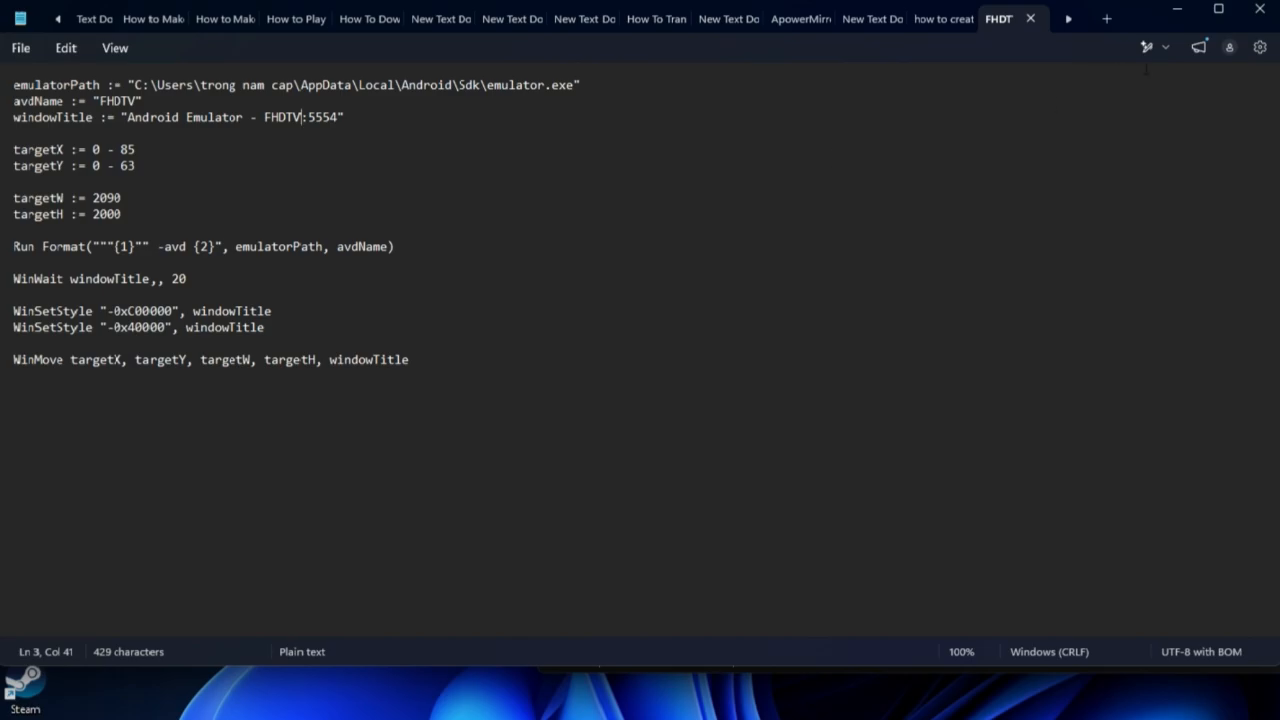
pyautogui.click(1259, 9)
# Start the FHDTV virtual device from the Device Manager and enlarge its emulator window.
pyautogui.click(878, 166)
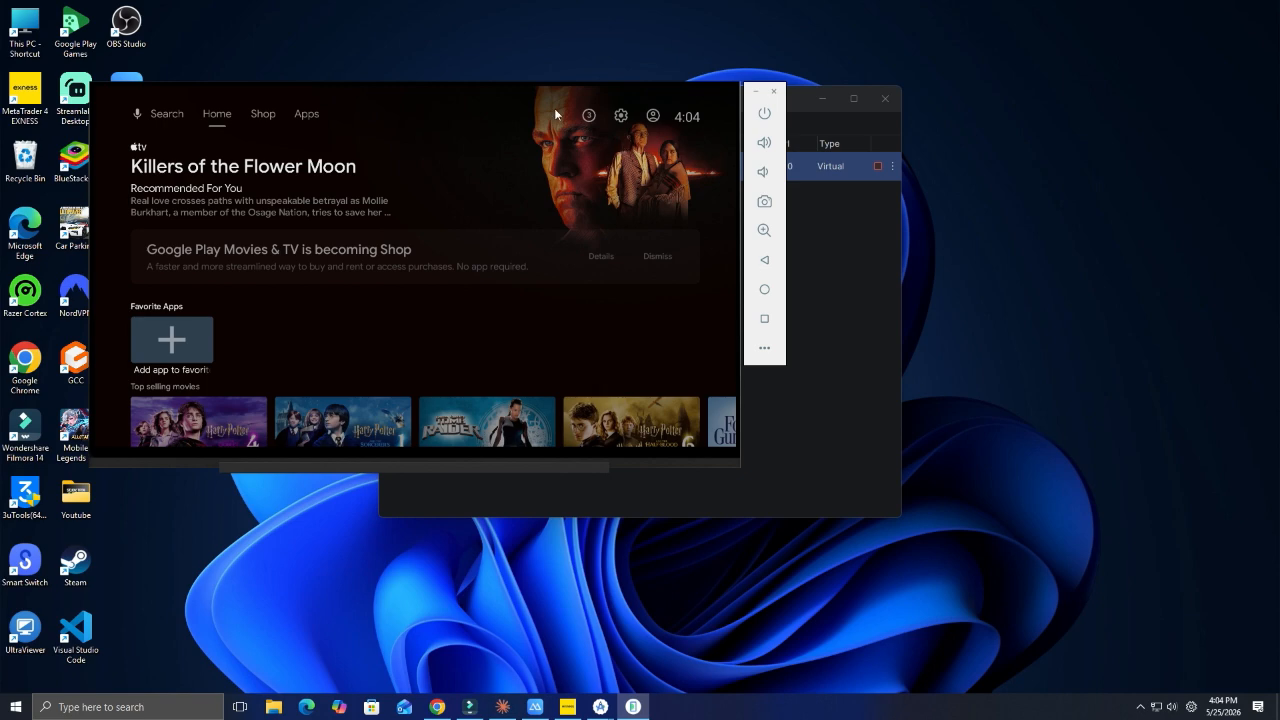
pyautogui.moveTo(302, 182); pyautogui.dragTo(492, 208)
pyautogui.doubleClick(127, 290)
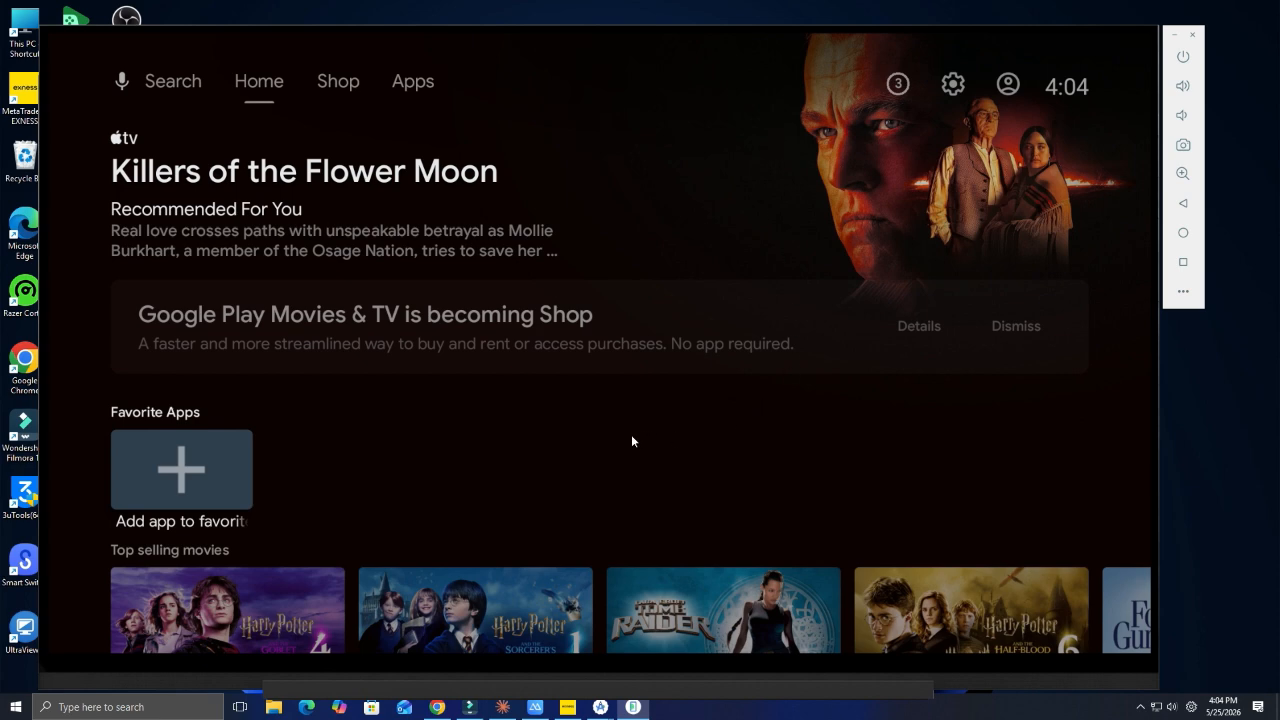
# Browse through the Top selling movies row on the Android TV home screen.
pyautogui.press('Down')
pyautogui.press('Right')
pyautogui.press('Right')
pyautogui.press('Right')
pyautogui.press('Right')
pyautogui.press('Right')
pyautogui.press('Right')
pyautogui.press('Right')
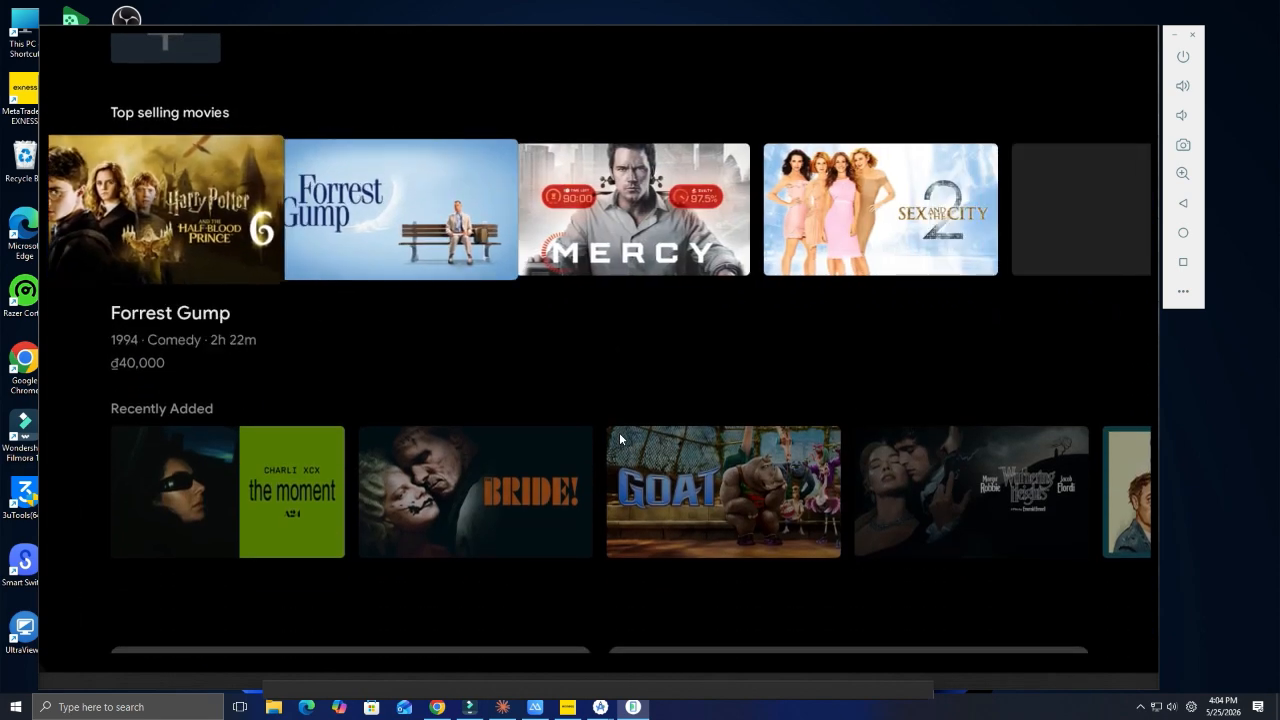